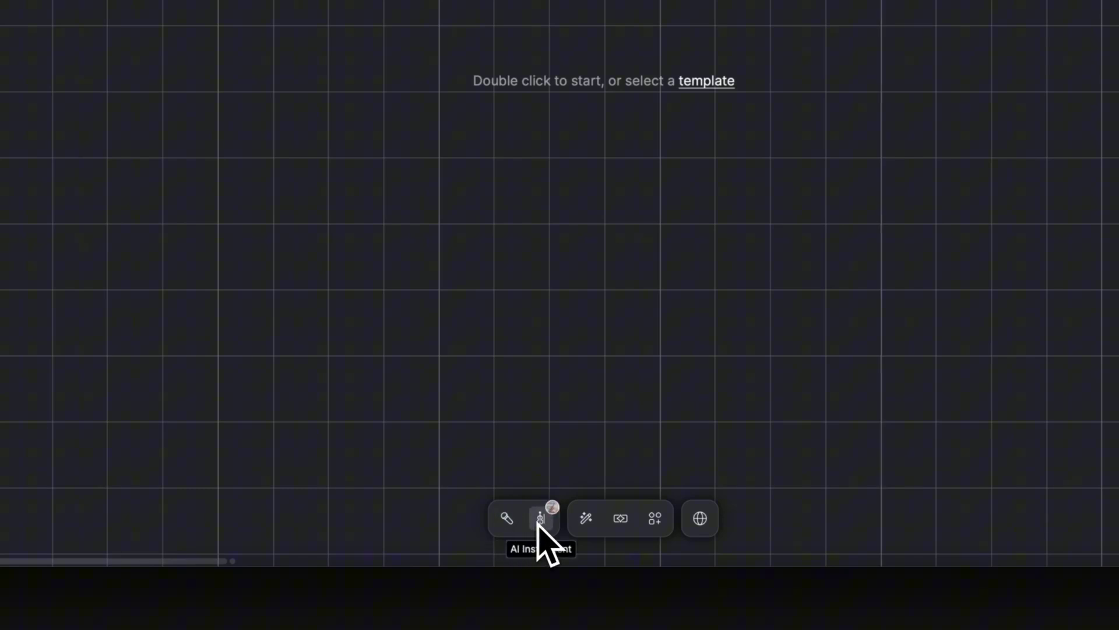
# - Add an Elirah track and an Ember Rose track generated from MIDI, each with a clip
pyautogui.click(509, 521)
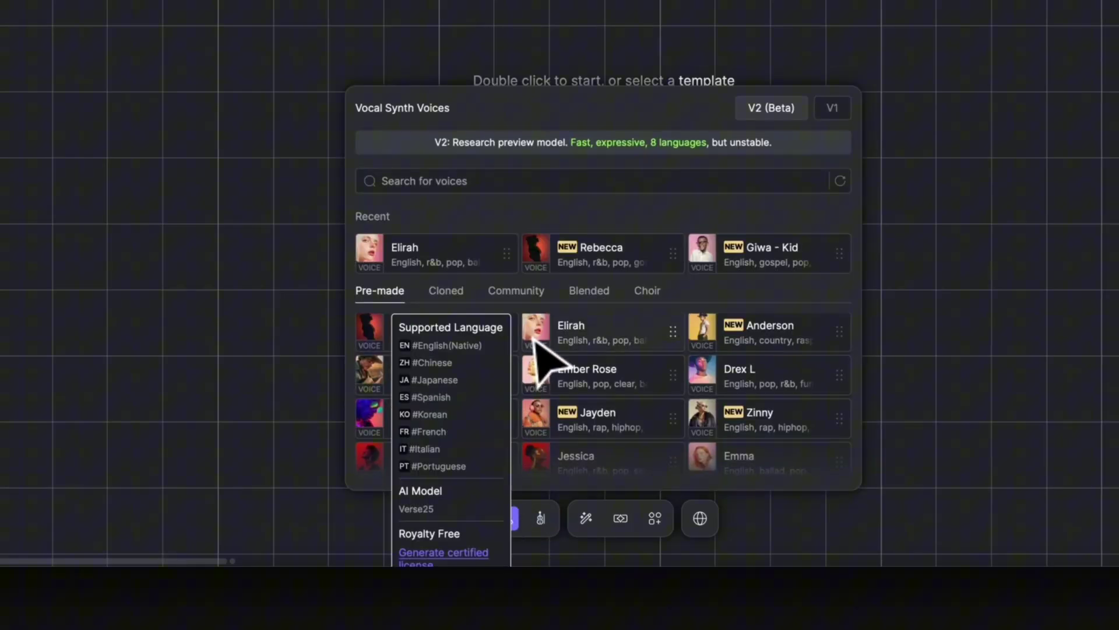
pyautogui.scroll(-3, 534, 341)
pyautogui.scroll(-2, 560, 341)
pyautogui.scroll(-3, 603, 346)
pyautogui.scroll(-3, 617, 351)
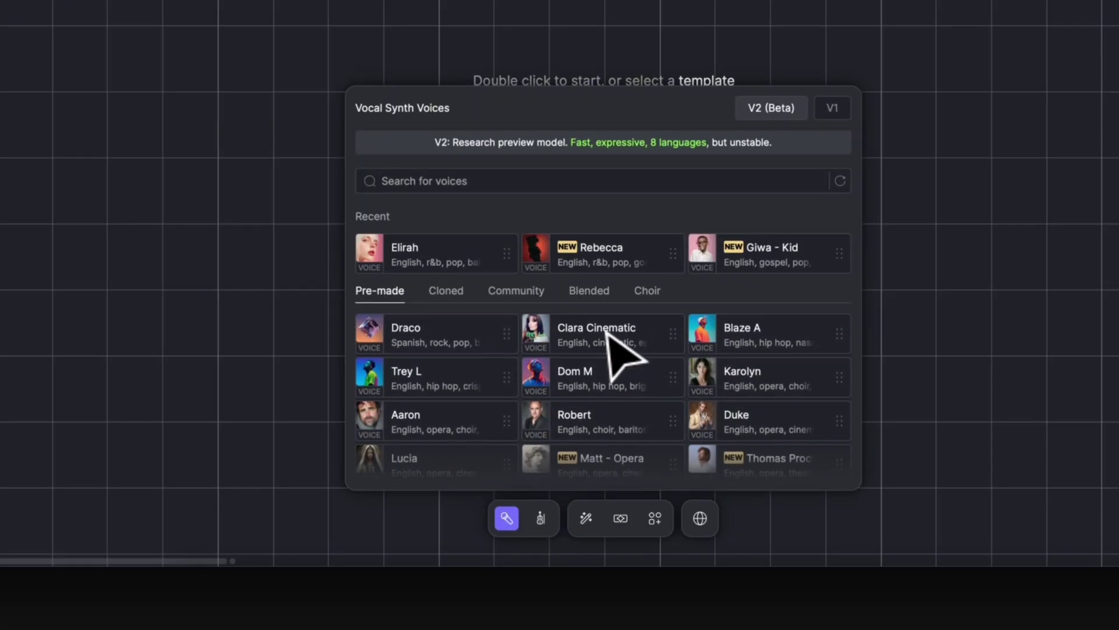
pyautogui.scroll(-3, 612, 350)
pyautogui.scroll(-2, 612, 342)
pyautogui.scroll(-3, 612, 342)
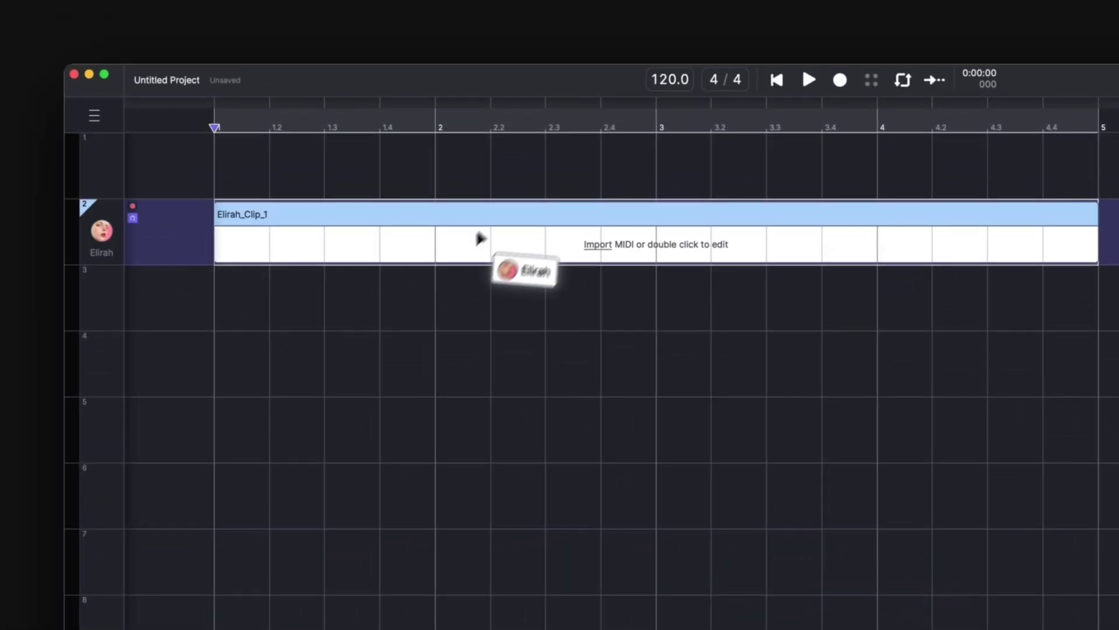
pyautogui.moveTo(179, 148); pyautogui.dragTo(532, 234)
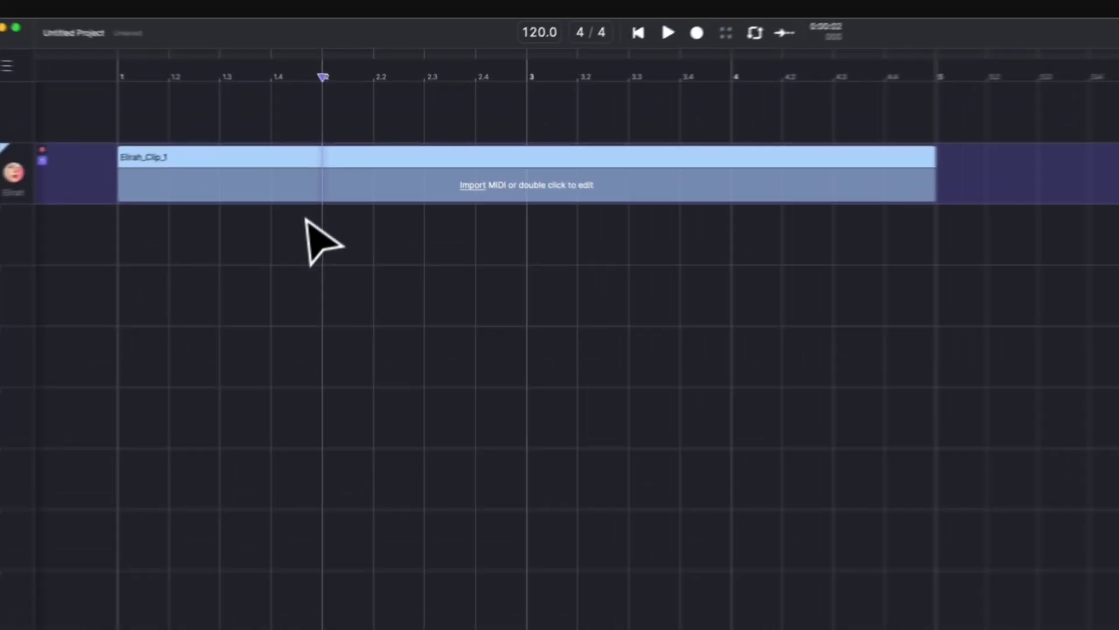
pyautogui.click(317, 243)
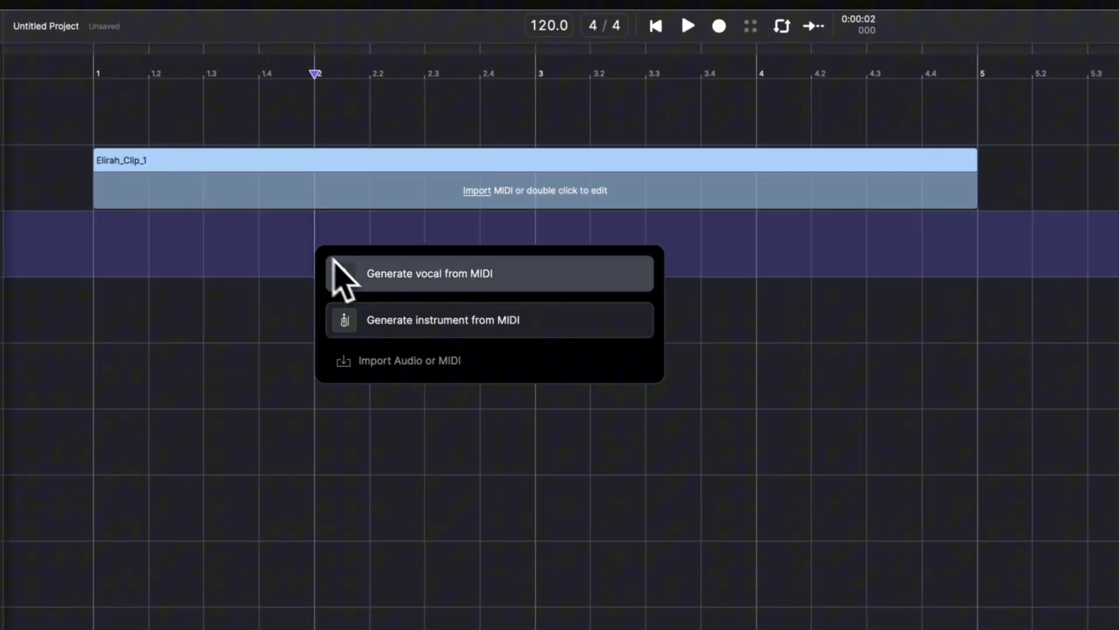
pyautogui.click(448, 282)
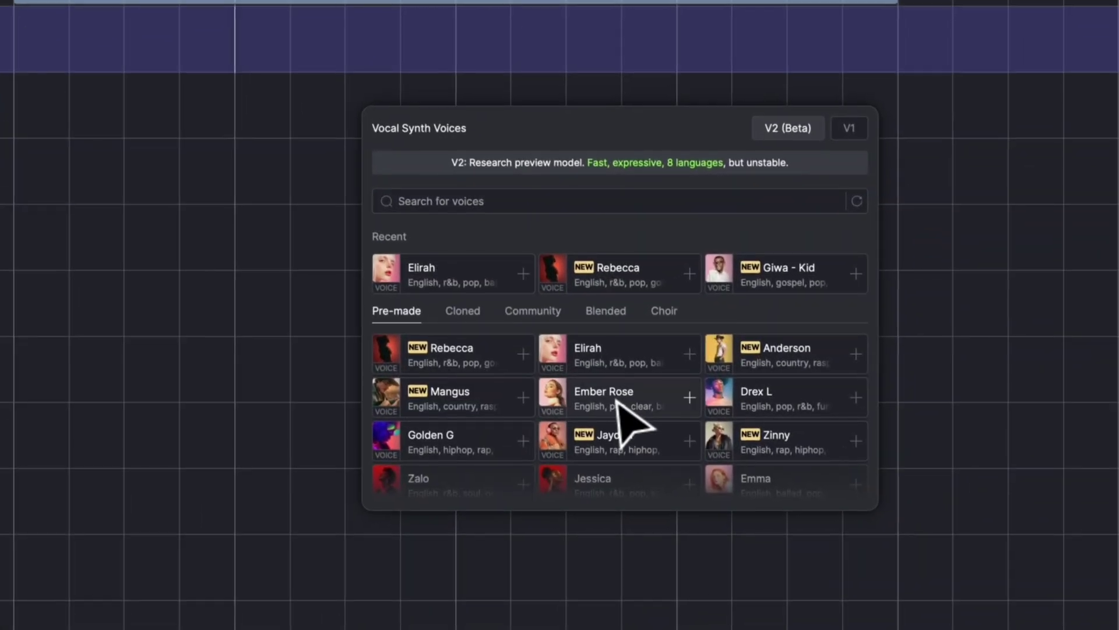
pyautogui.click(617, 401)
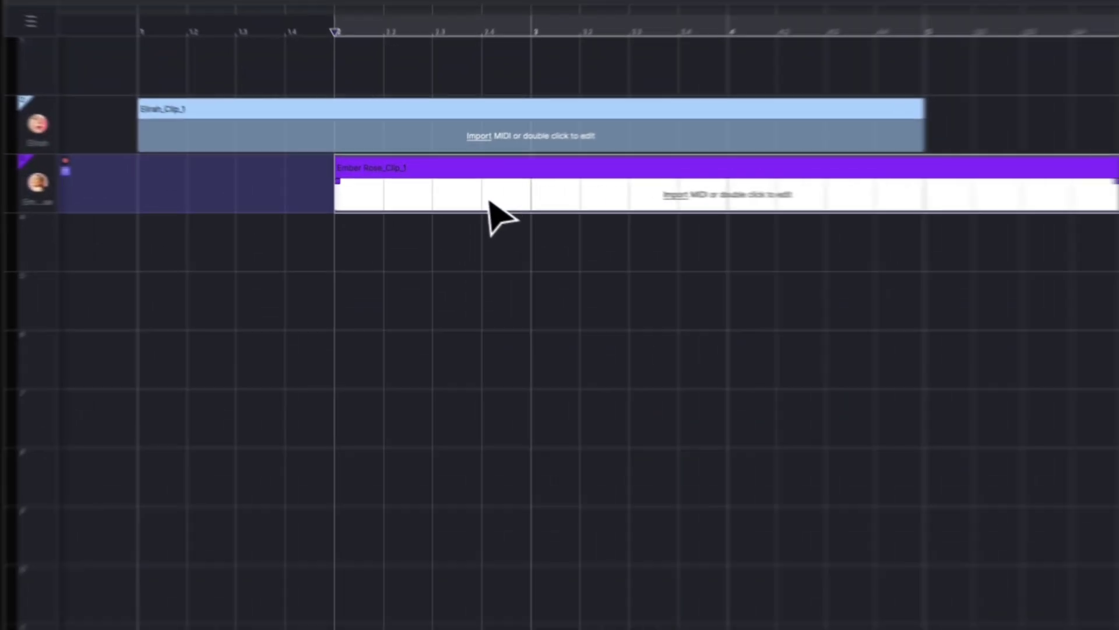
pyautogui.doubleClick(439, 194)
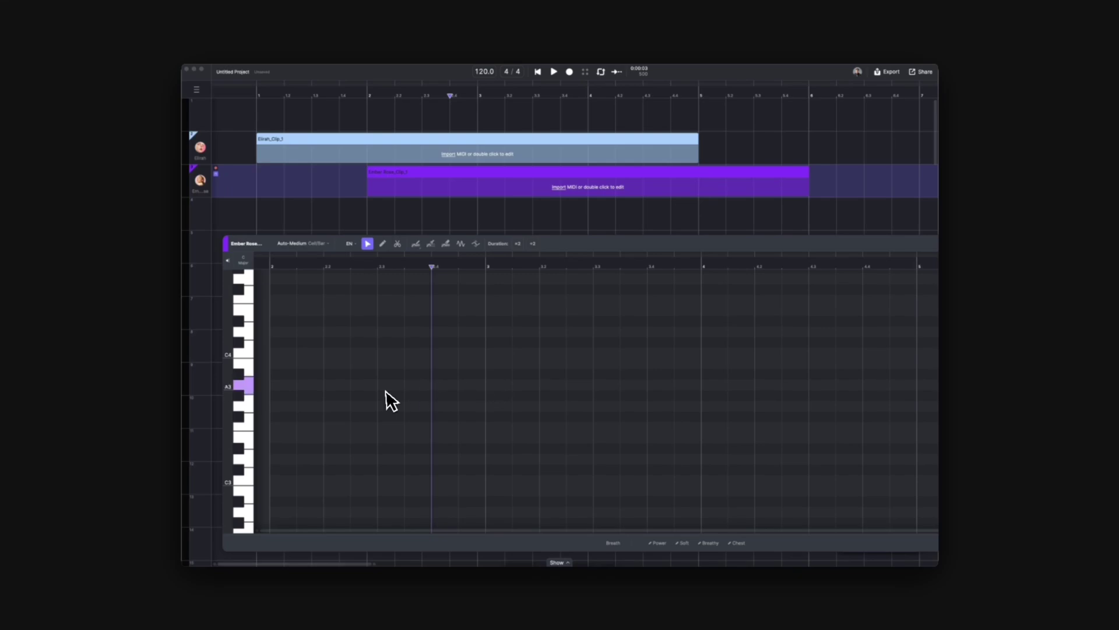
pyautogui.press('Escape')
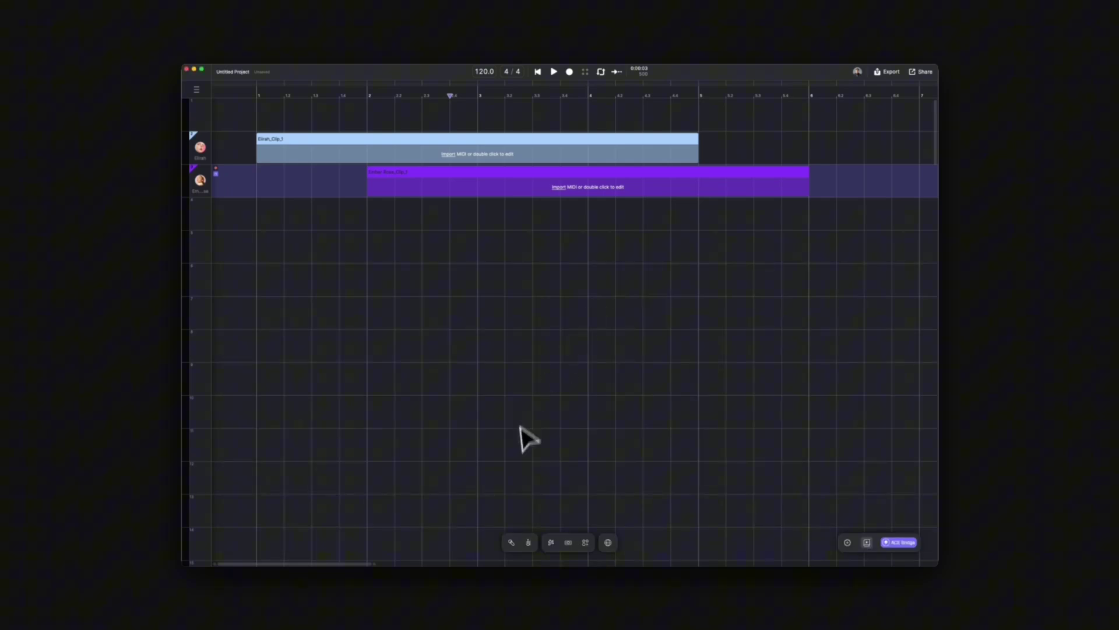
# - Browse the Cloned, Community, Blended and Choir collections in the Vocal Synth Voices panel
pyautogui.click(513, 542)
pyautogui.moveTo(463, 333)
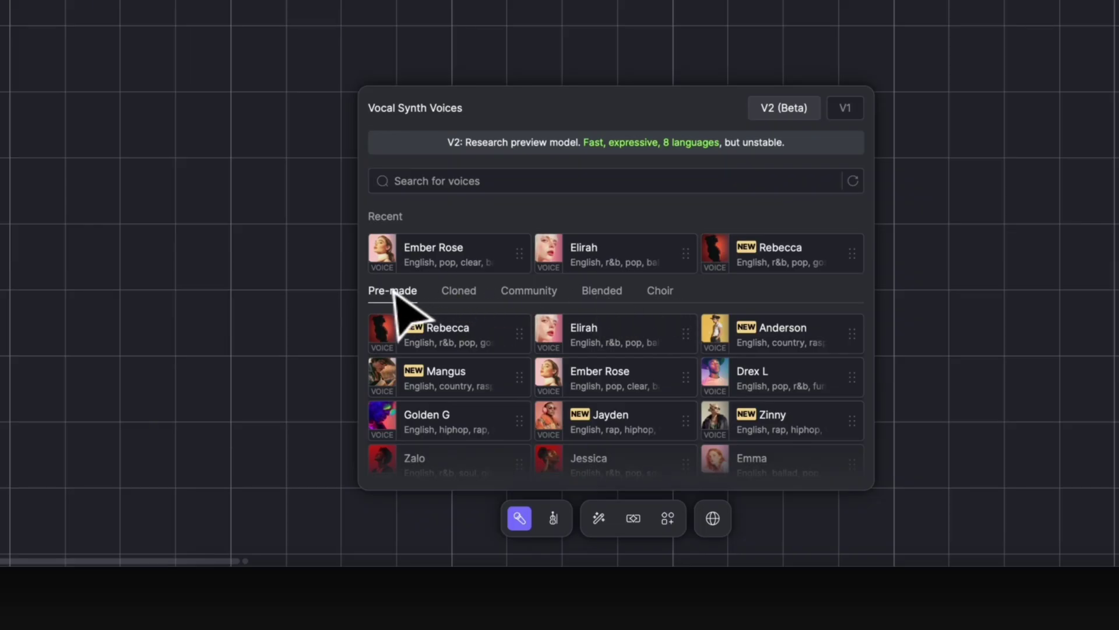
pyautogui.click(458, 290)
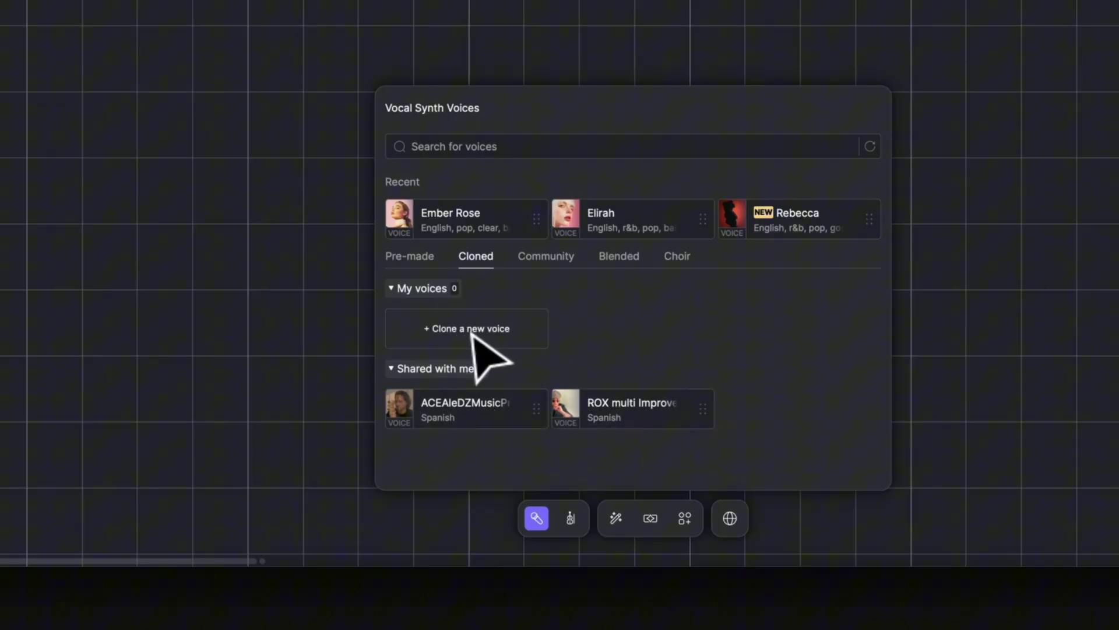
pyautogui.click(543, 258)
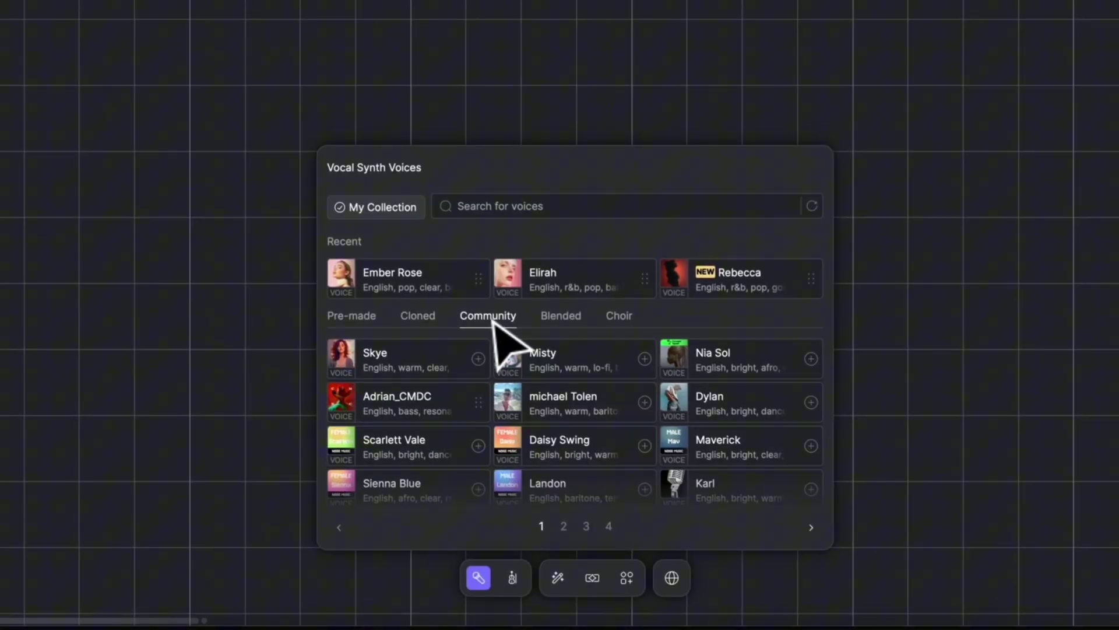
pyautogui.click(565, 317)
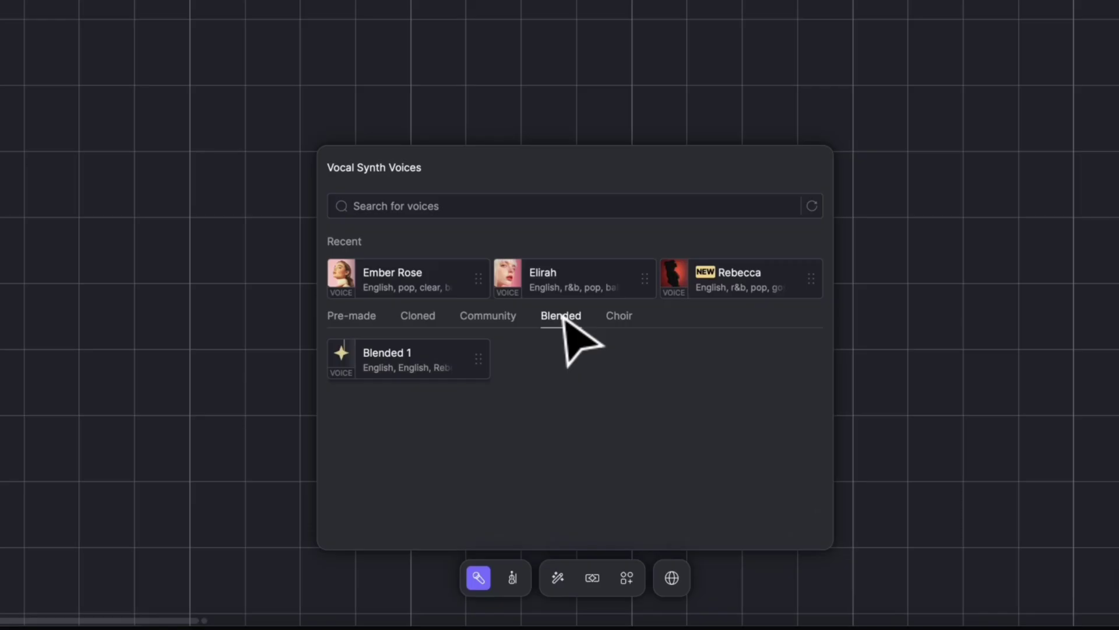
pyautogui.click(618, 316)
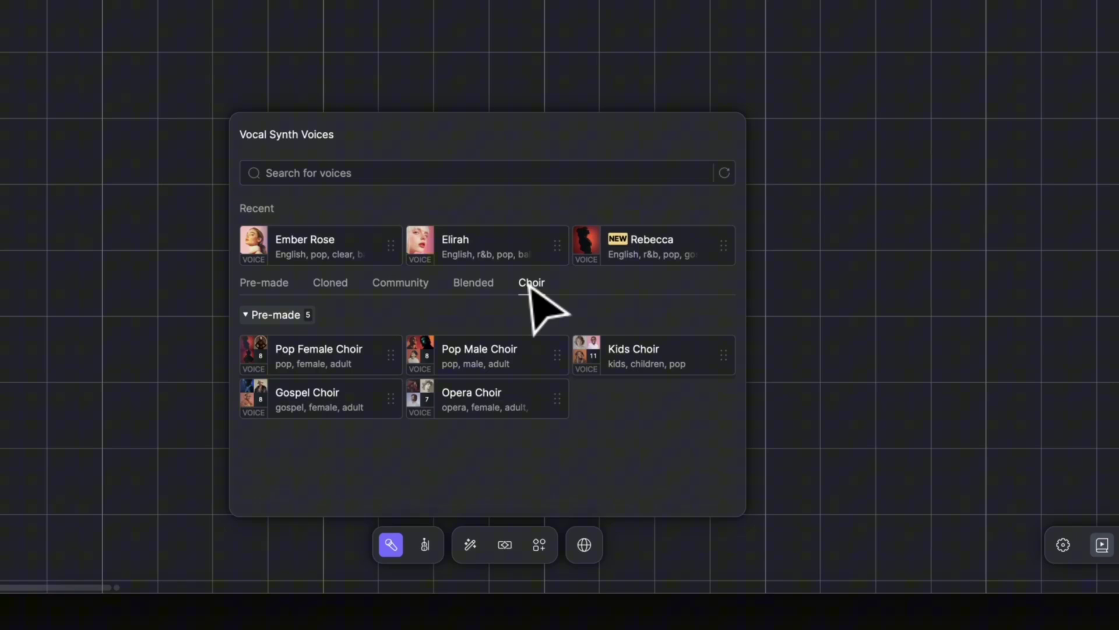
# - Add a Kids Choir track with a clip on row three, then compare the V1 and V2 (Beta) models
pyautogui.click(634, 355)
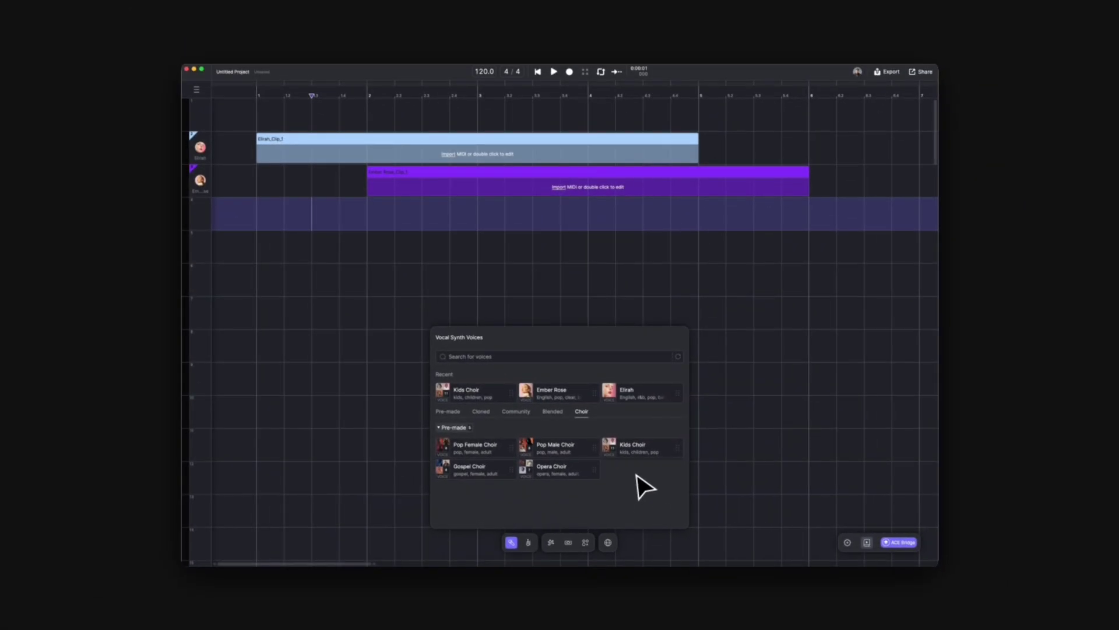
pyautogui.moveTo(663, 461); pyautogui.dragTo(263, 221)
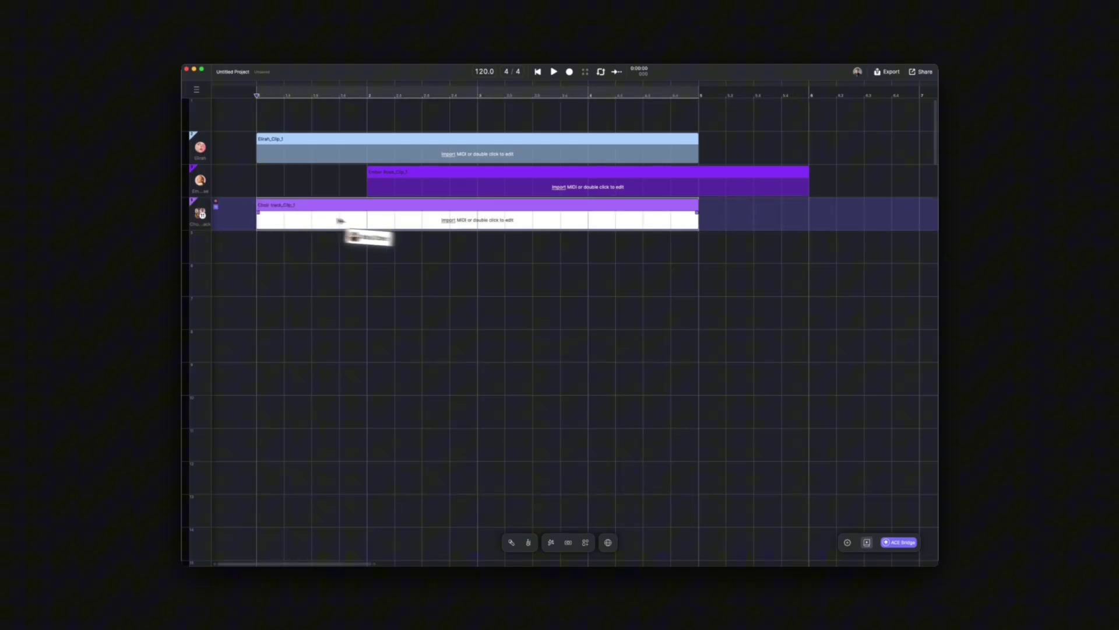
pyautogui.doubleClick(382, 220)
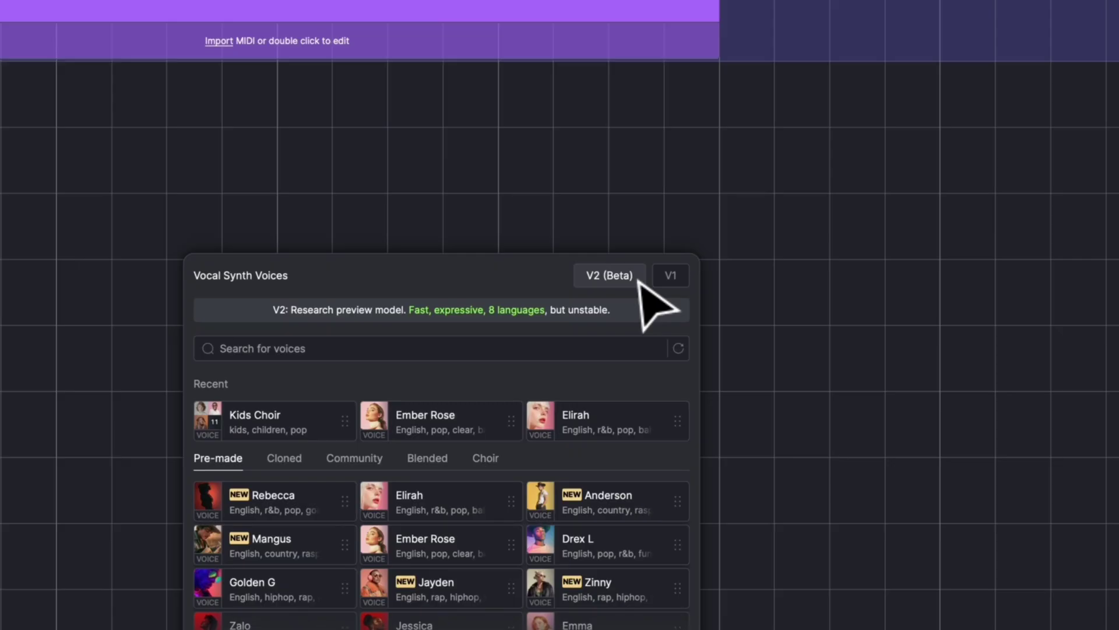
pyautogui.click(667, 278)
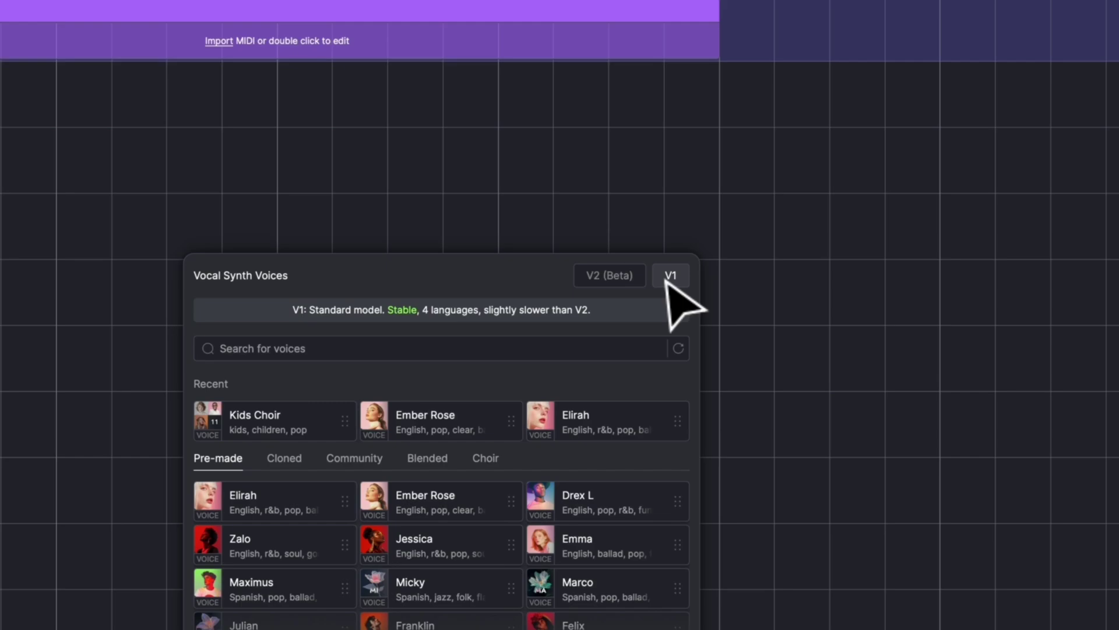
pyautogui.click(610, 275)
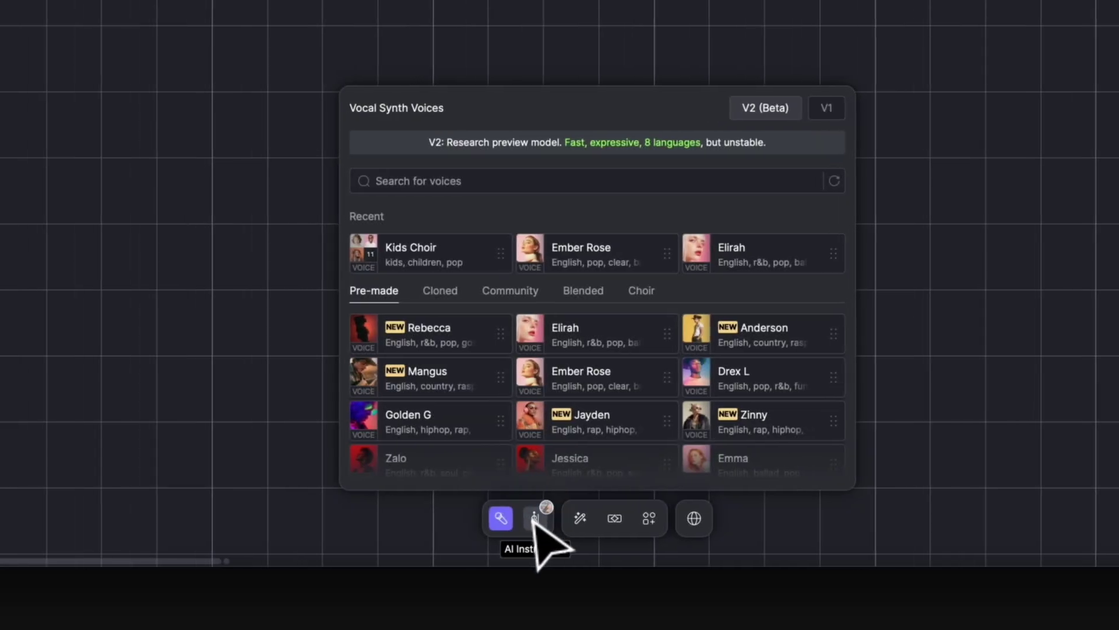
# - Add a Violin - Gabriele Boschi track from the AI Instruments Strings group, then browse Ensemble instruments
pyautogui.click(534, 519)
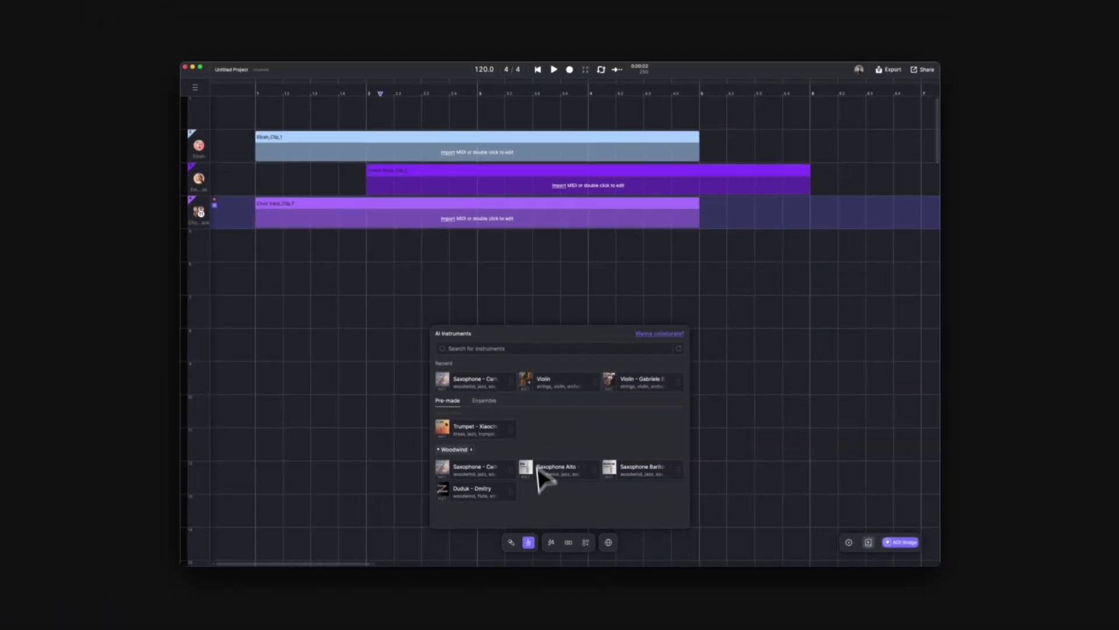
pyautogui.scroll(-3, 542, 454)
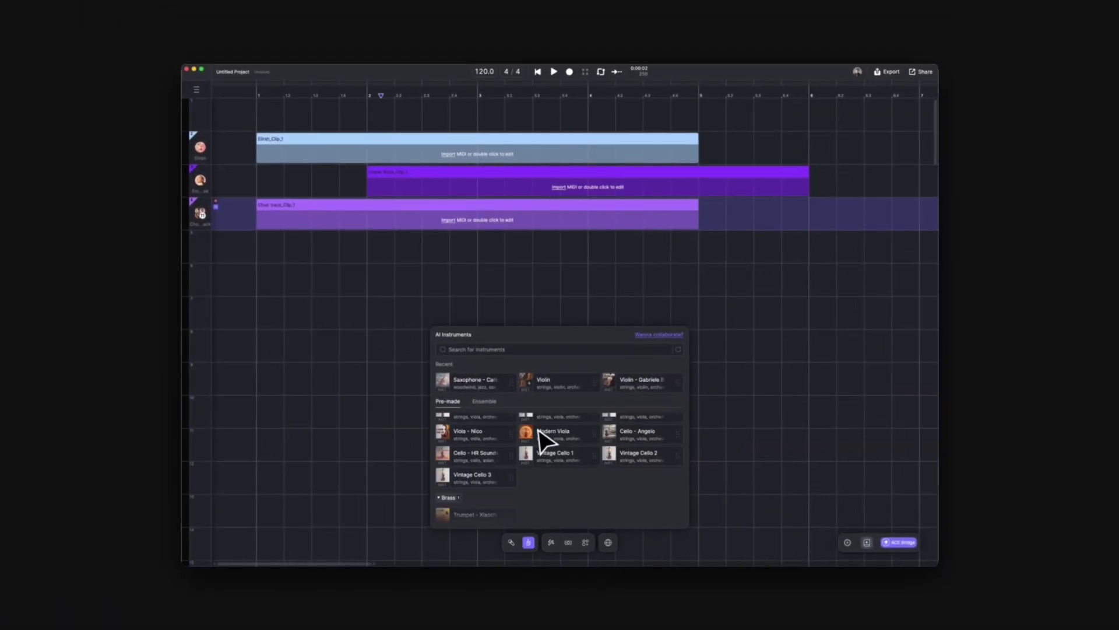
pyautogui.scroll(-3, 543, 438)
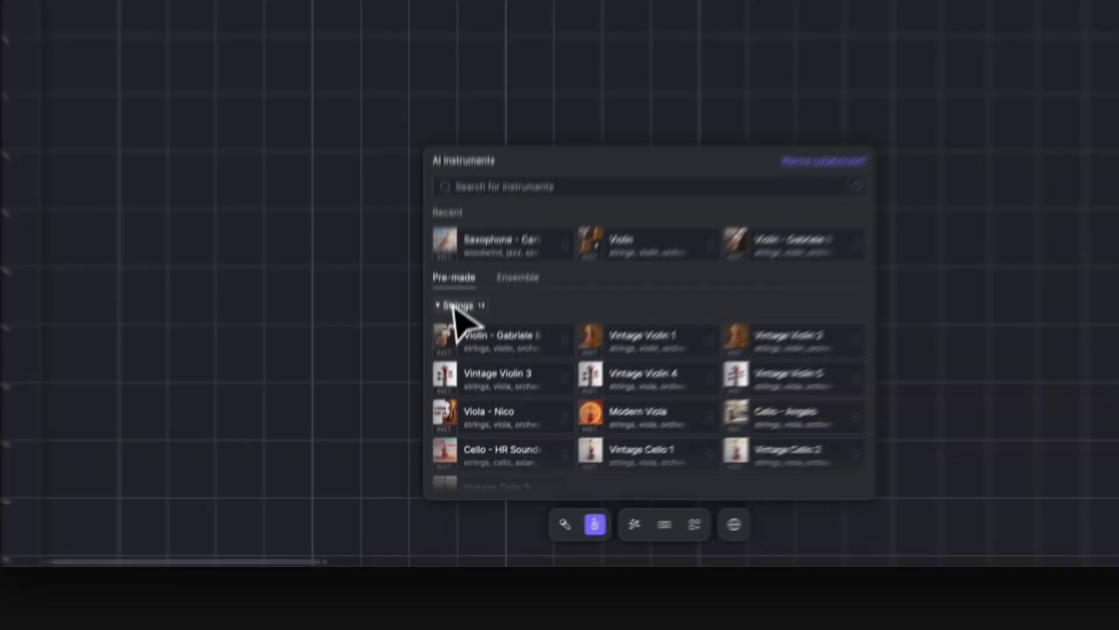
pyautogui.click(461, 268)
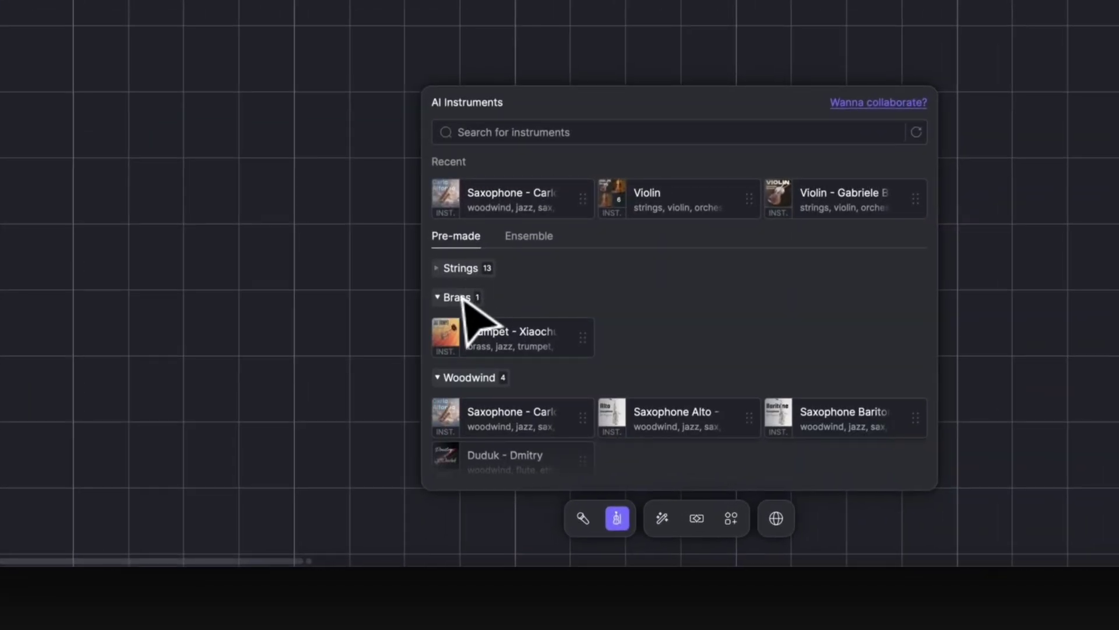
pyautogui.click(461, 269)
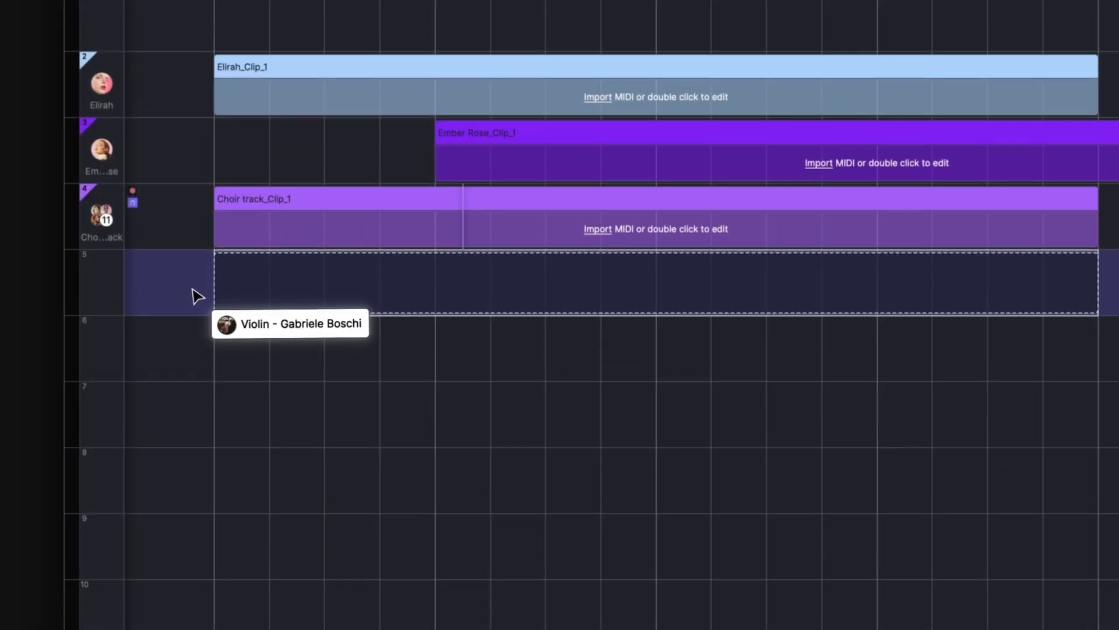
pyautogui.moveTo(519, 306); pyautogui.dragTo(199, 315)
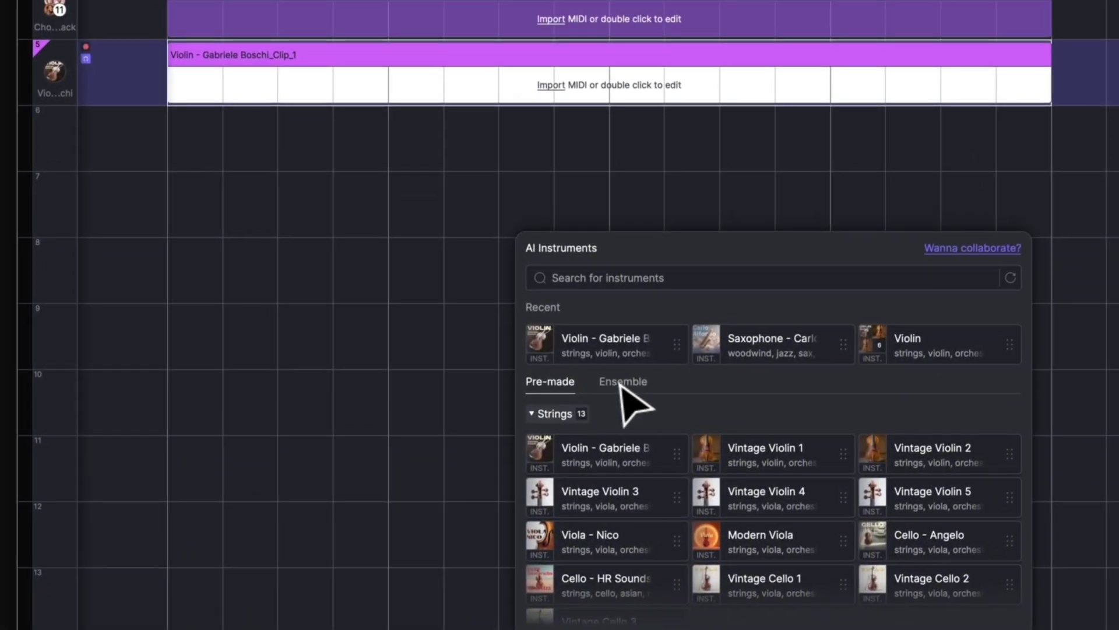
pyautogui.click(623, 385)
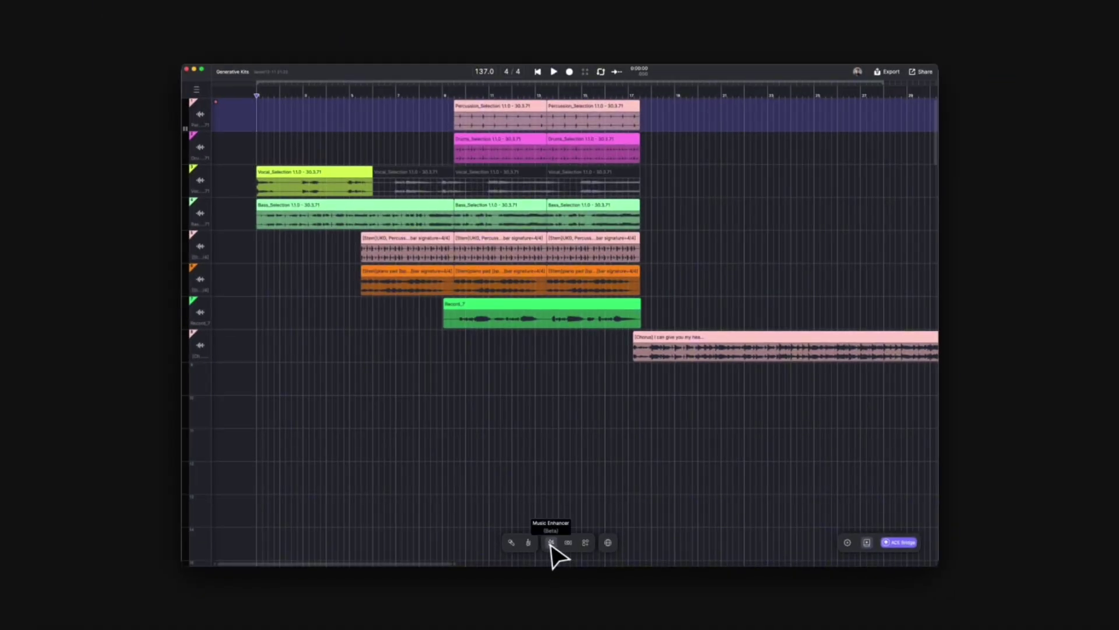
# - Start a new Music Enhancer enhancement of bars 9–17 across all tracks
pyautogui.click(552, 543)
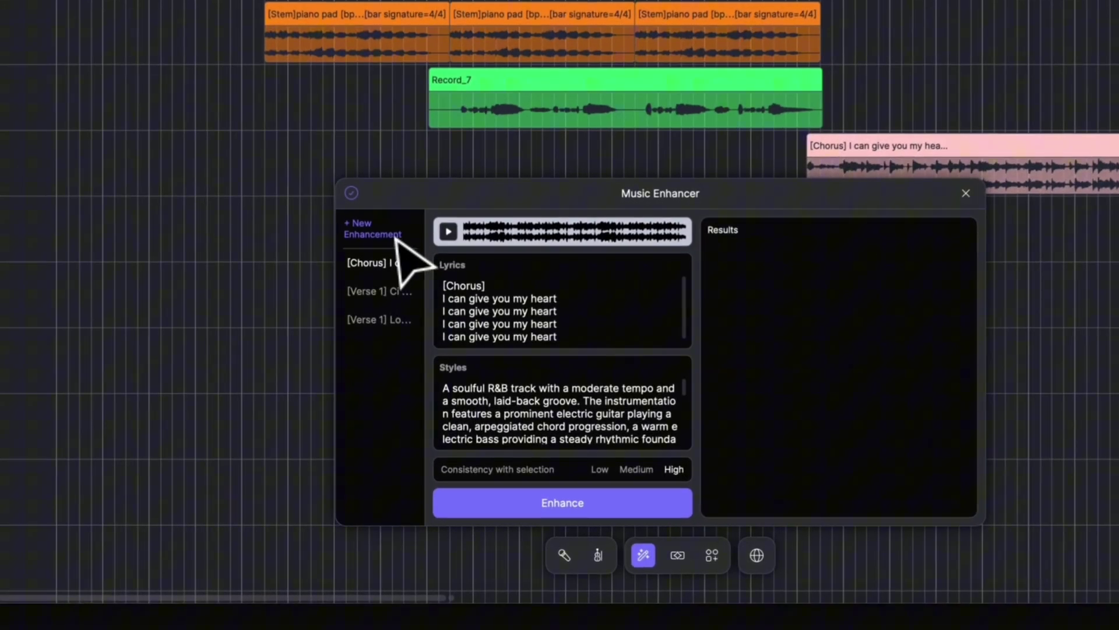
pyautogui.click(413, 378)
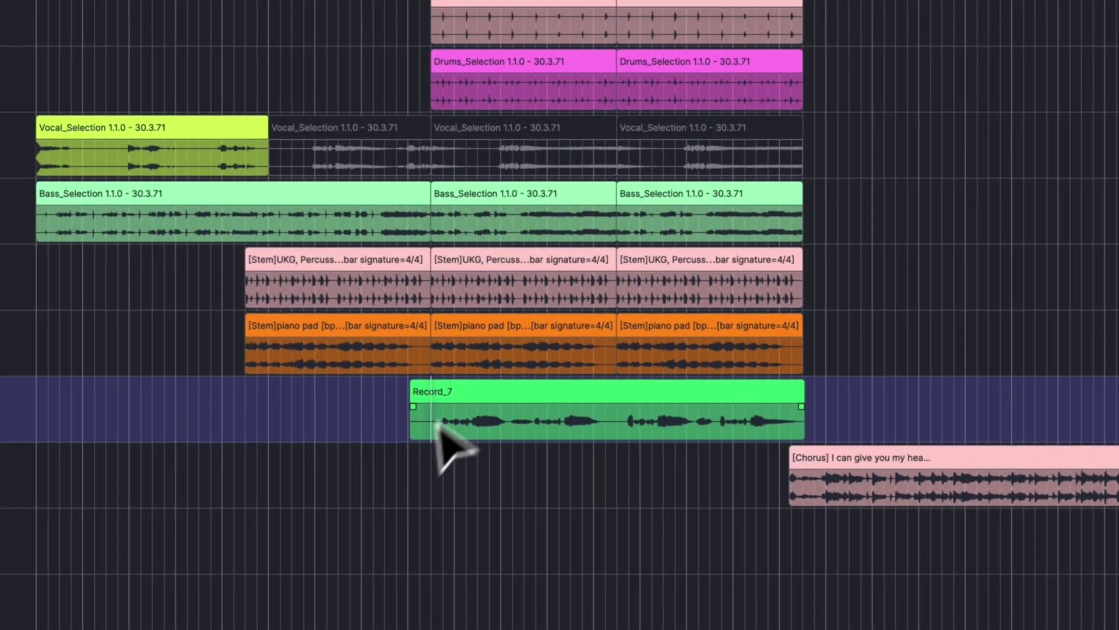
pyautogui.moveTo(455, 329); pyautogui.dragTo(642, 112)
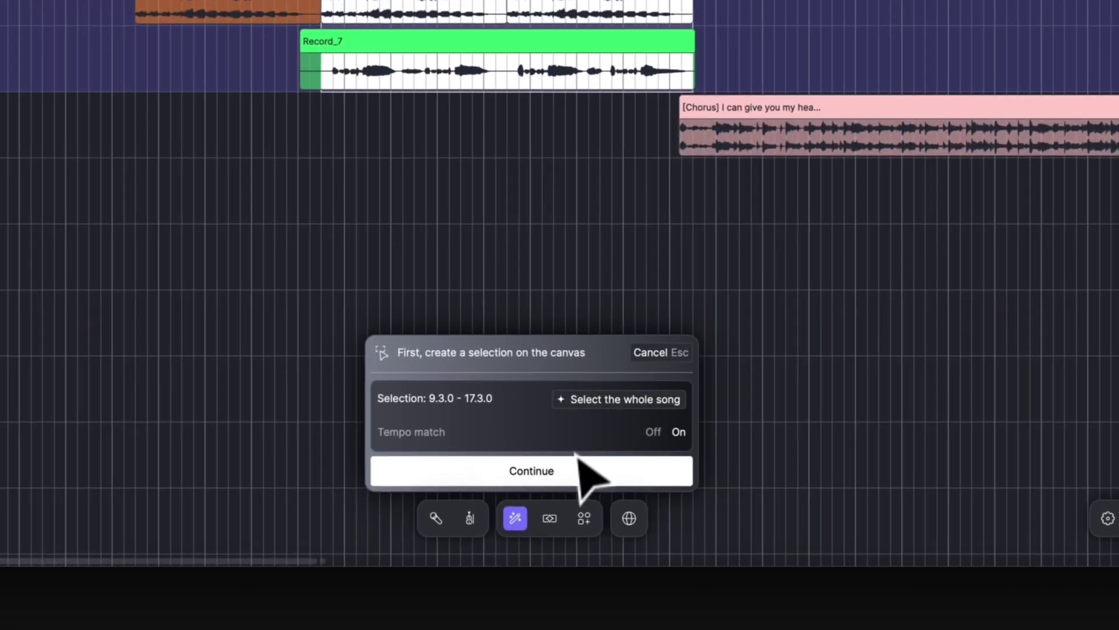
pyautogui.click(578, 460)
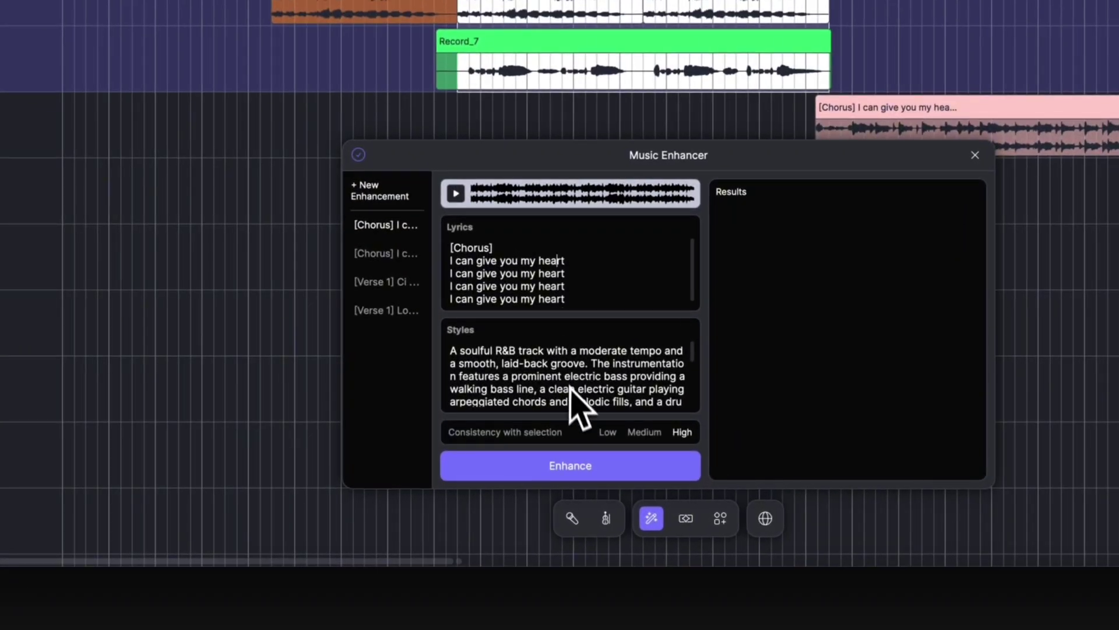
# - Place an enhanced chorus result as a new clip on its own track
pyautogui.moveTo(490, 266); pyautogui.dragTo(570, 282)
pyautogui.click(575, 291)
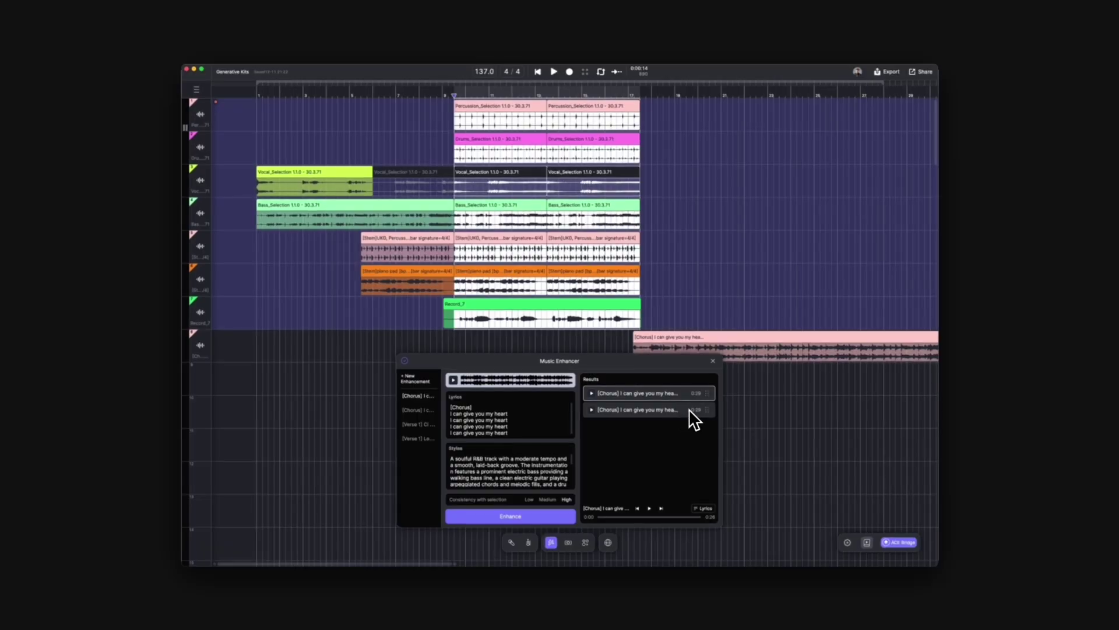
pyautogui.scroll(-3, 630, 341)
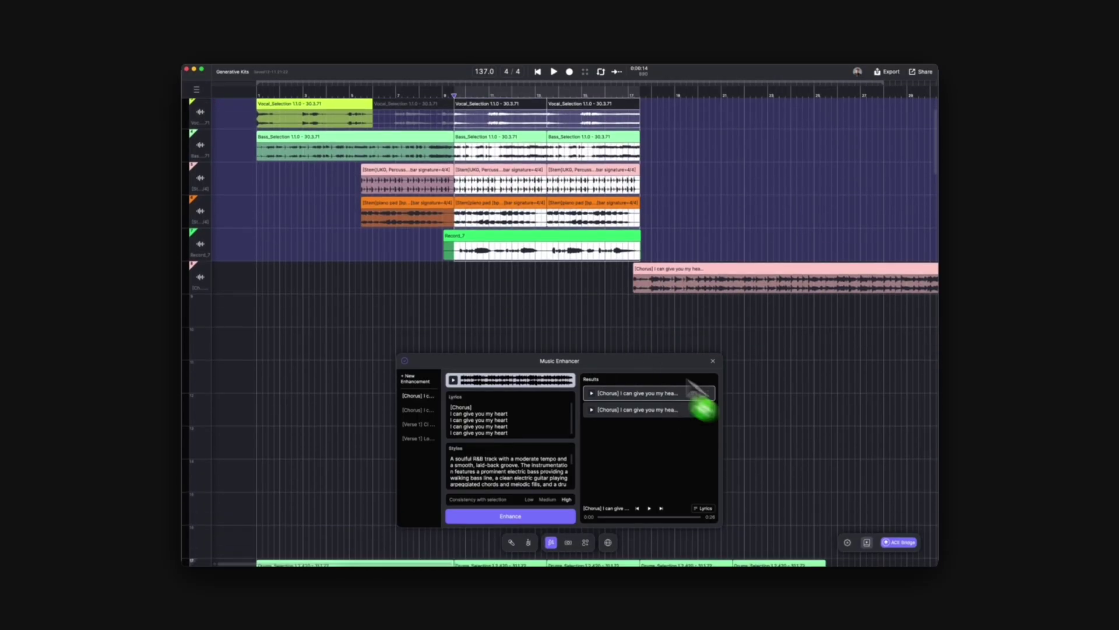
pyautogui.moveTo(691, 387)
pyautogui.mouseDown()
pyautogui.moveTo(509, 316)
pyautogui.moveTo(538, 306)
pyautogui.mouseUp()
pyautogui.click(551, 543)
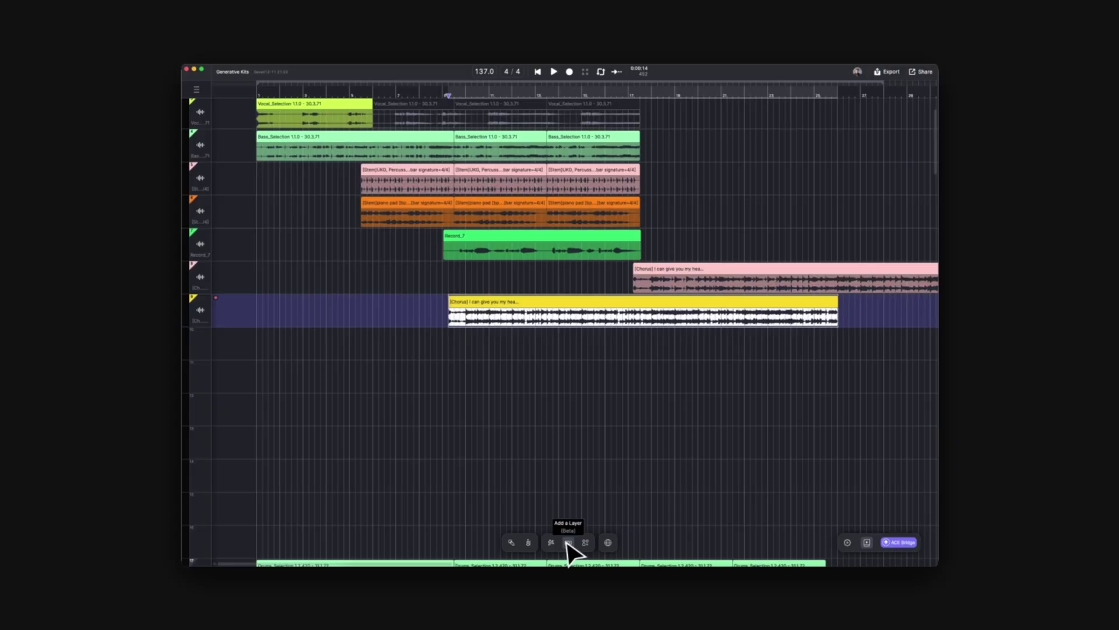
pyautogui.scroll(2, 566, 542)
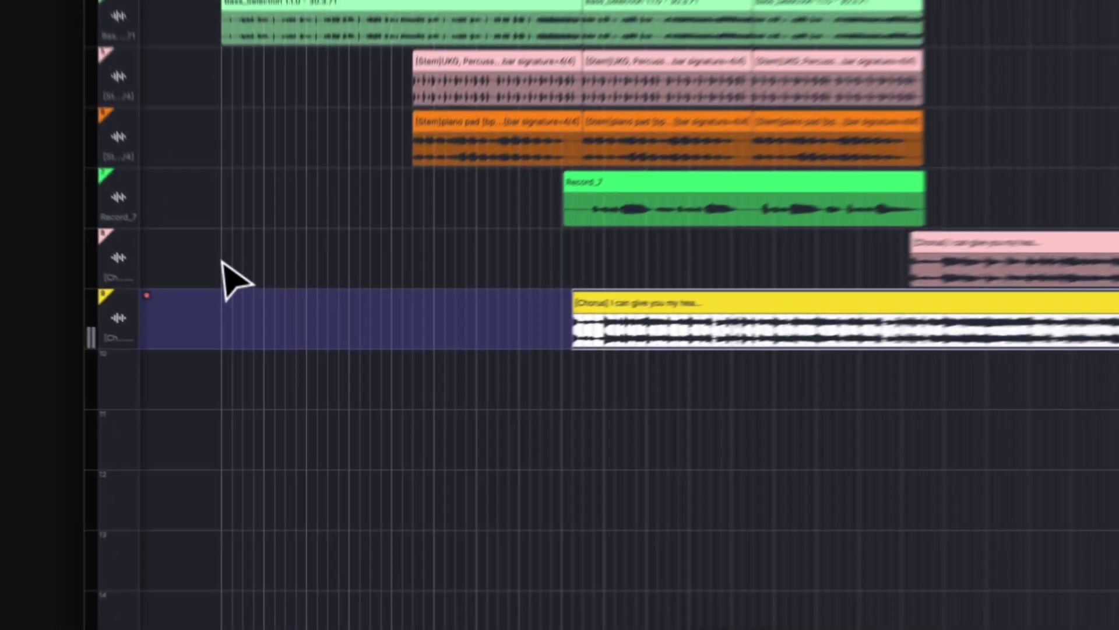
# - Generate a Strings stem/sample loop layer over bars 1–6 of the chorus track, keeping the prompt
pyautogui.moveTo(259, 325); pyautogui.dragTo(374, 325)
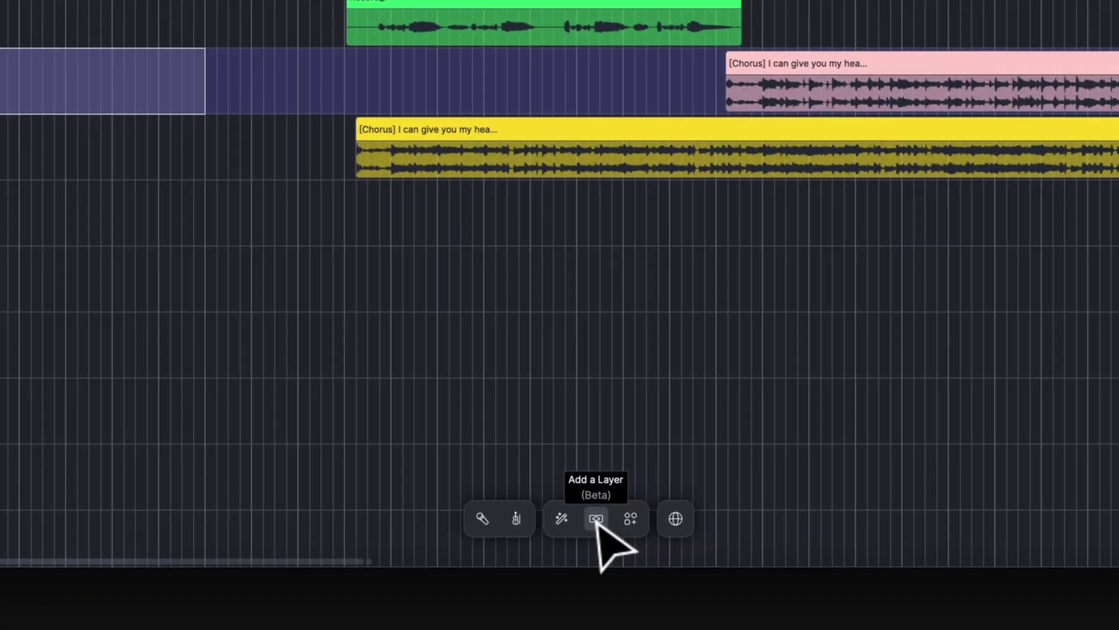
pyautogui.click(593, 519)
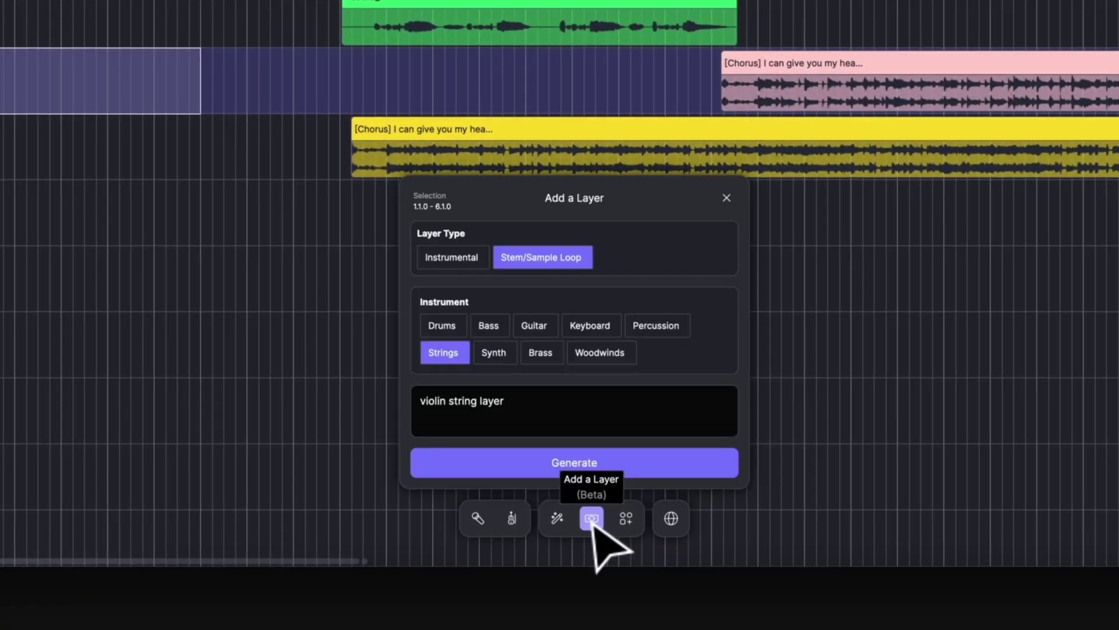
pyautogui.click(517, 279)
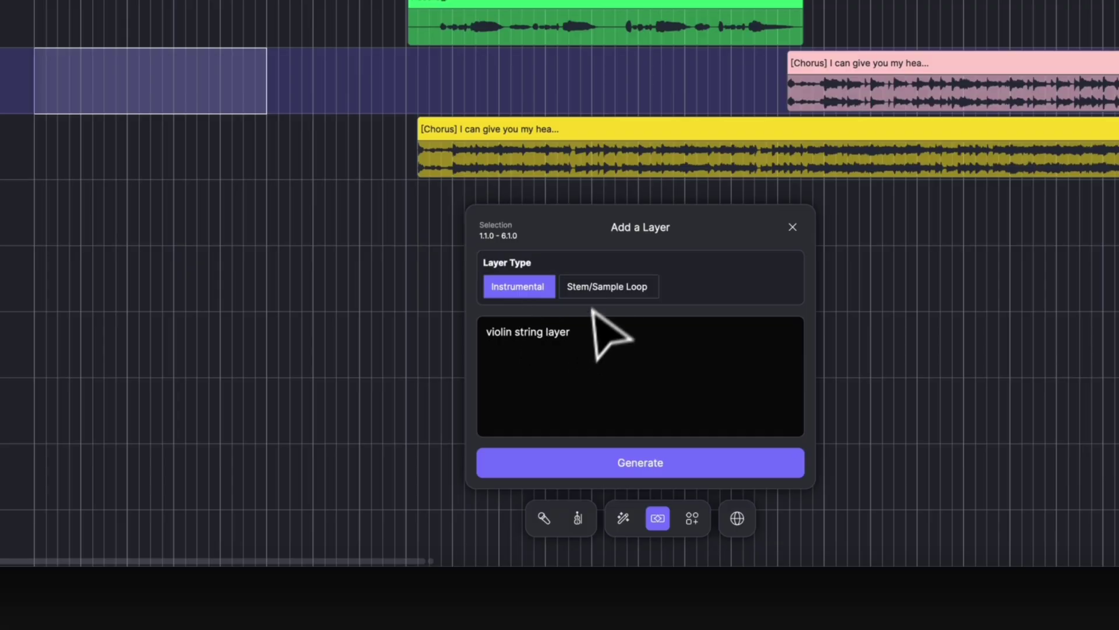
pyautogui.click(602, 292)
pyautogui.click(514, 328)
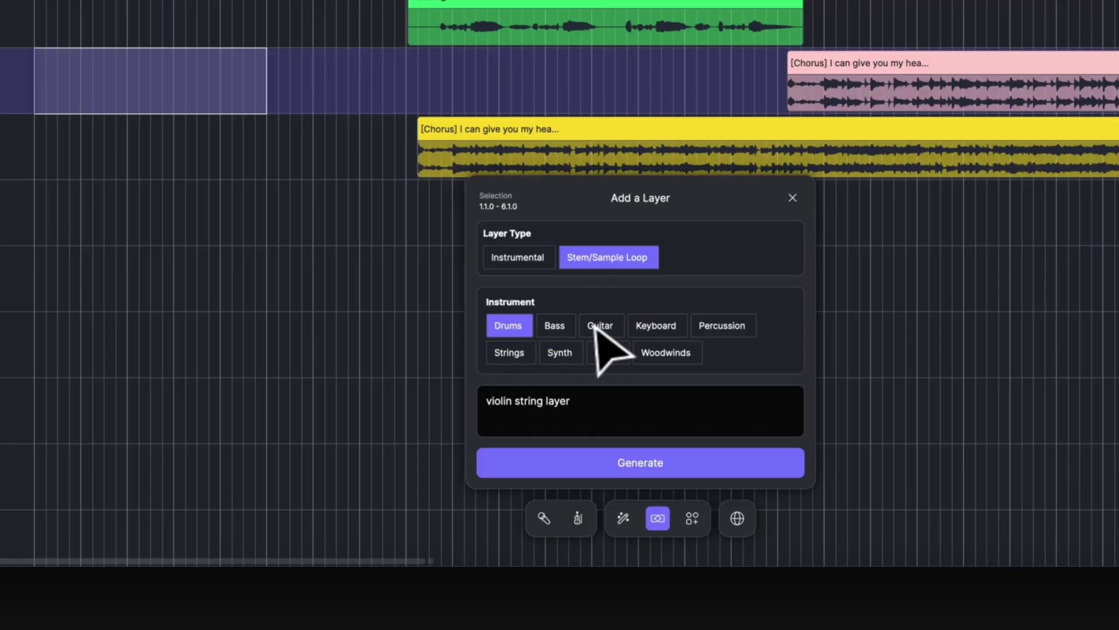
pyautogui.click(597, 326)
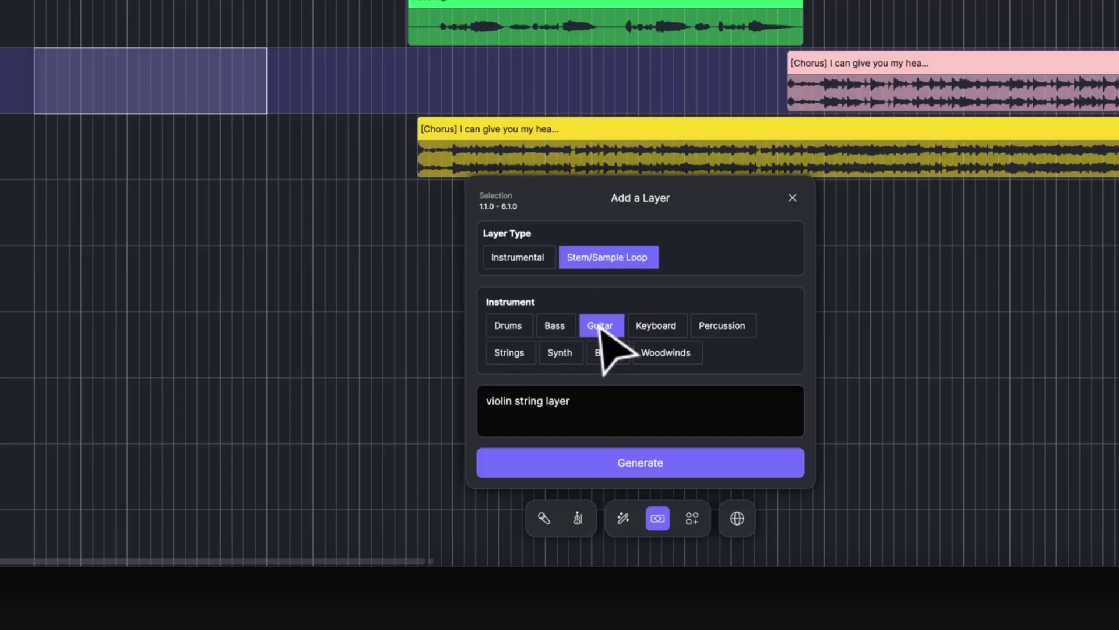
pyautogui.click(515, 355)
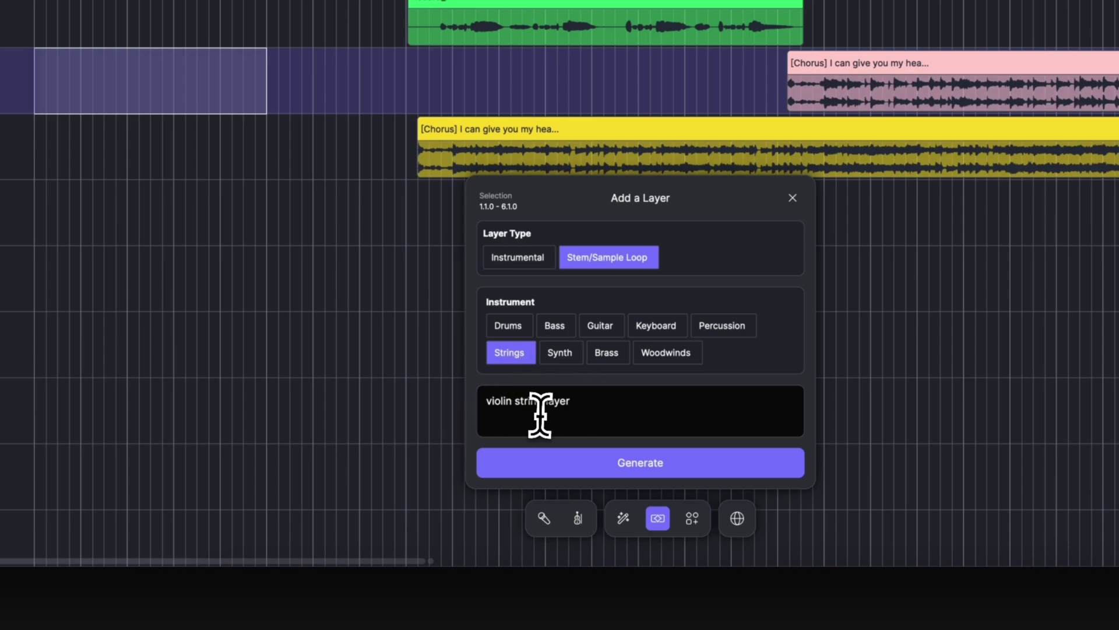
pyautogui.click(588, 461)
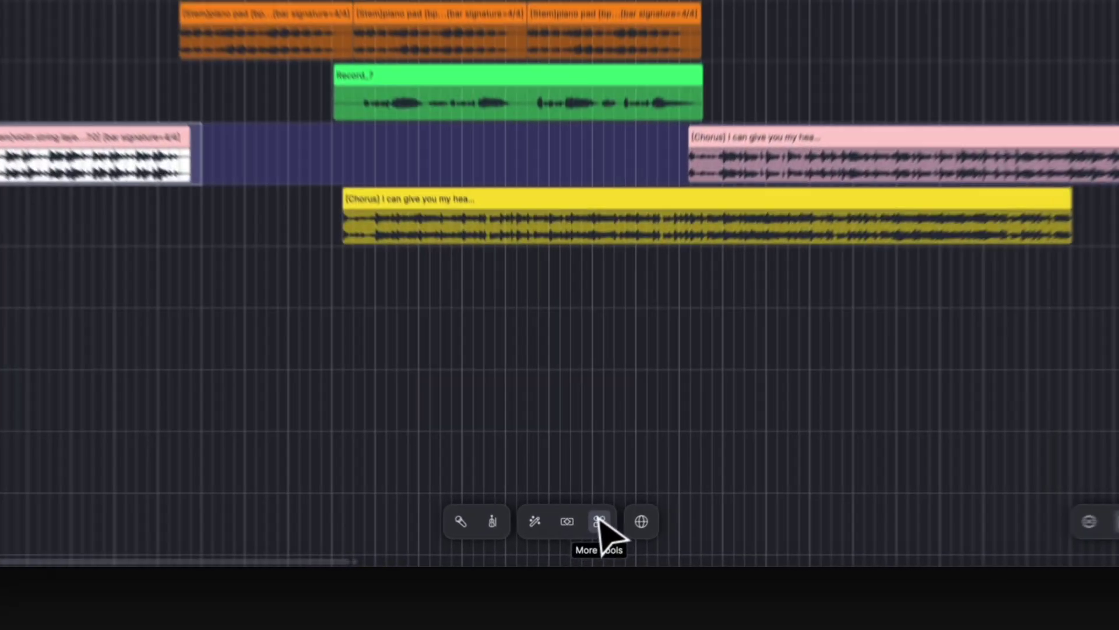
# - Generate Inspire Me ideas from the hip-hop trap prompt and place City Lights Serenade on the timeline
pyautogui.click(587, 540)
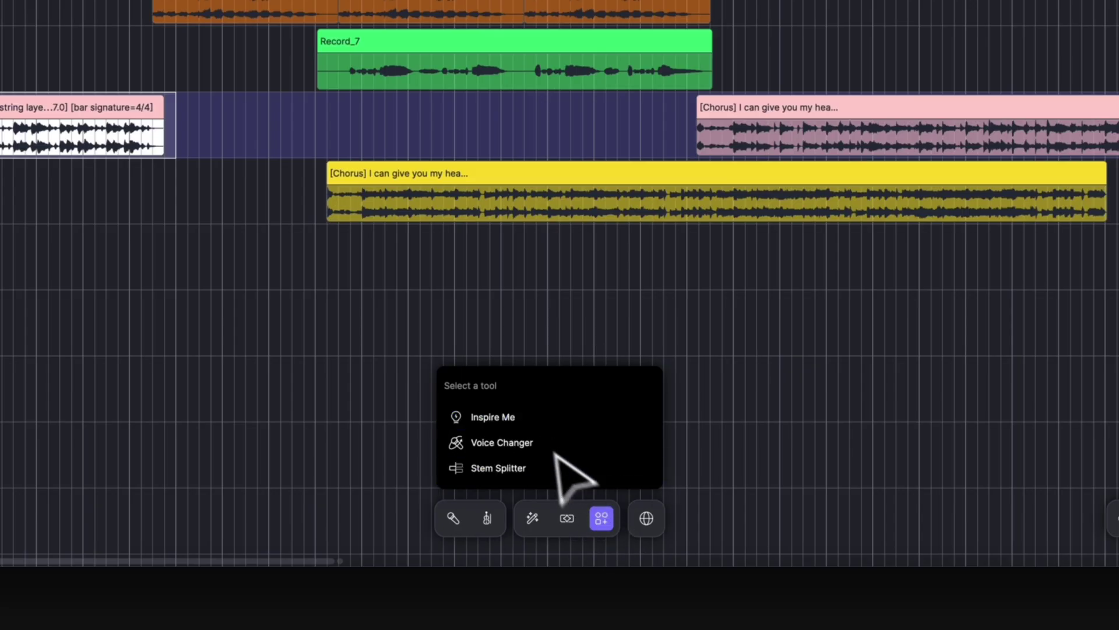
pyautogui.click(492, 418)
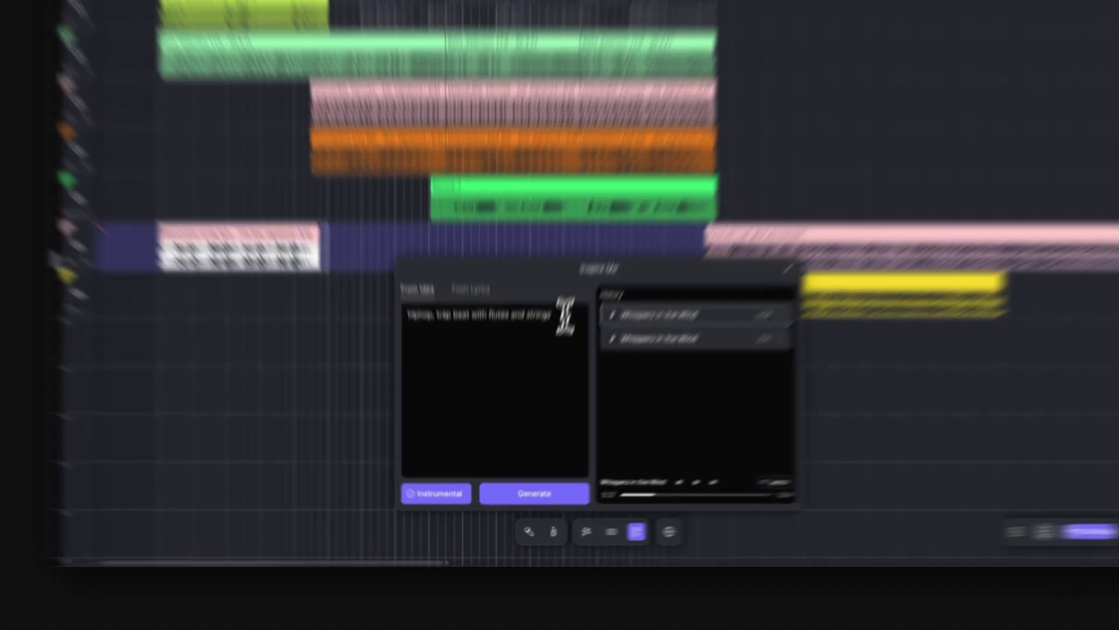
pyautogui.moveTo(526, 391); pyautogui.dragTo(416, 389)
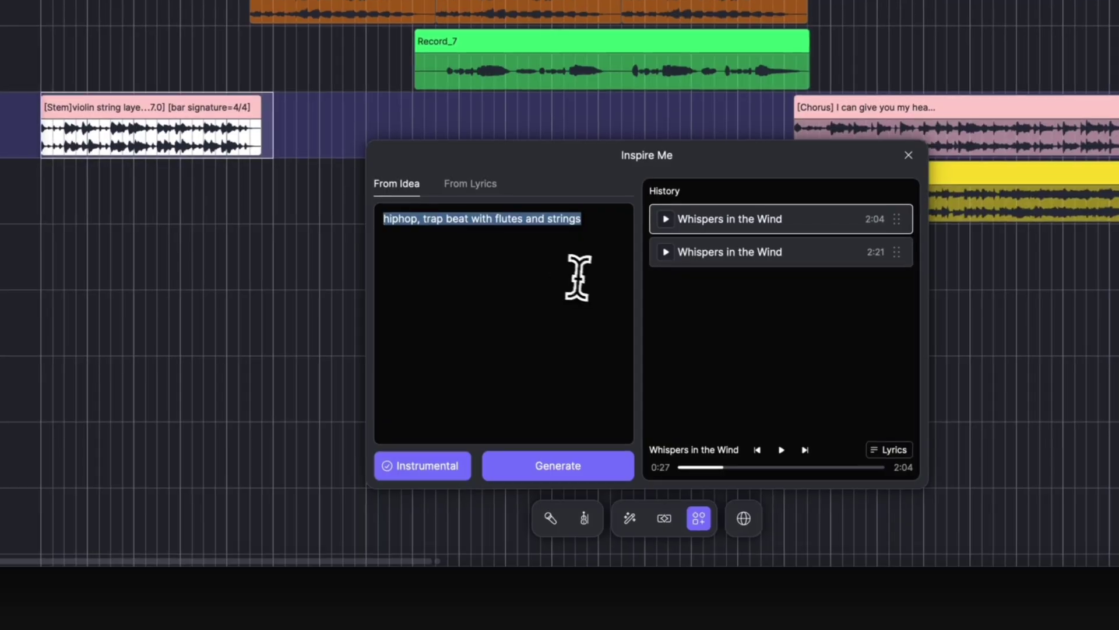
pyautogui.click(522, 419)
pyautogui.click(573, 469)
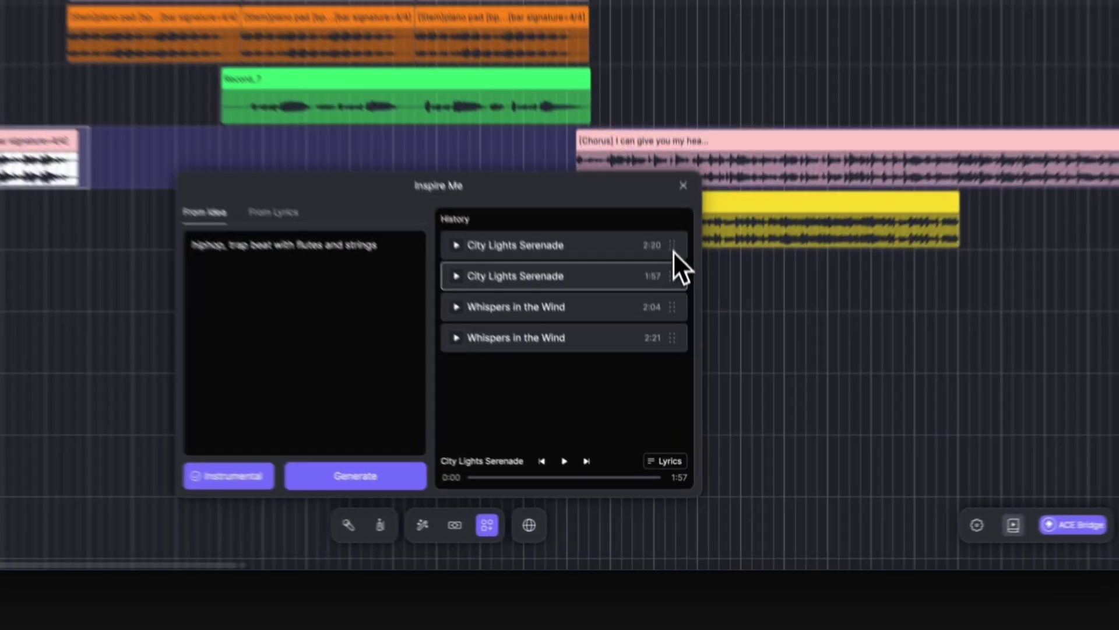
pyautogui.moveTo(673, 246); pyautogui.dragTo(786, 273)
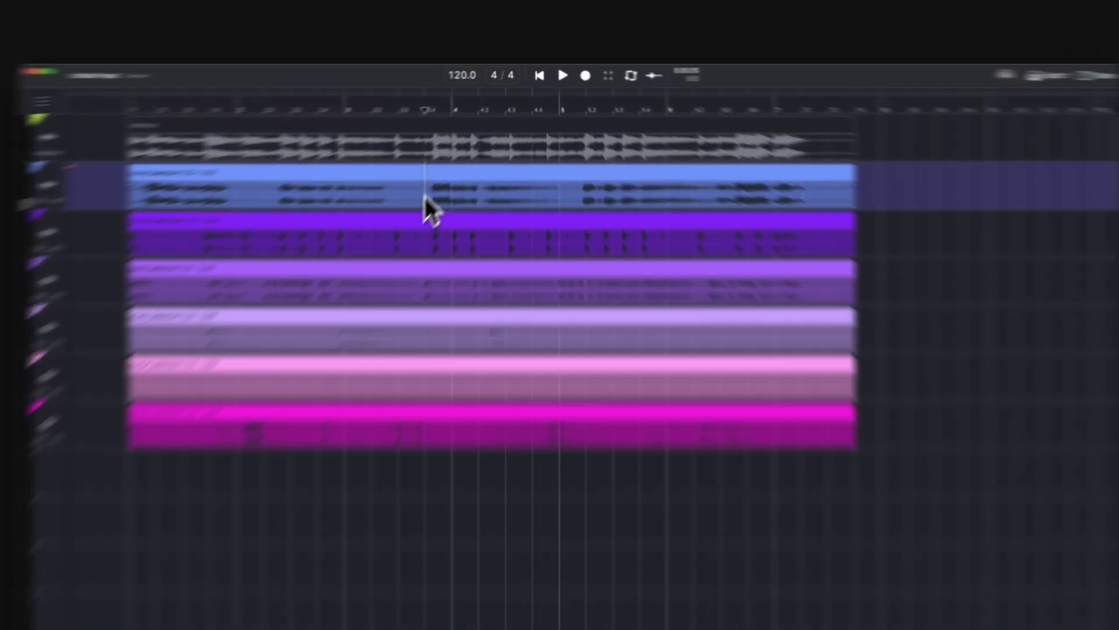
# - Select part of the blue vocal clip and bring up the Voice changer for it
pyautogui.moveTo(425, 197); pyautogui.dragTo(925, 251)
pyautogui.rightClick(481, 213)
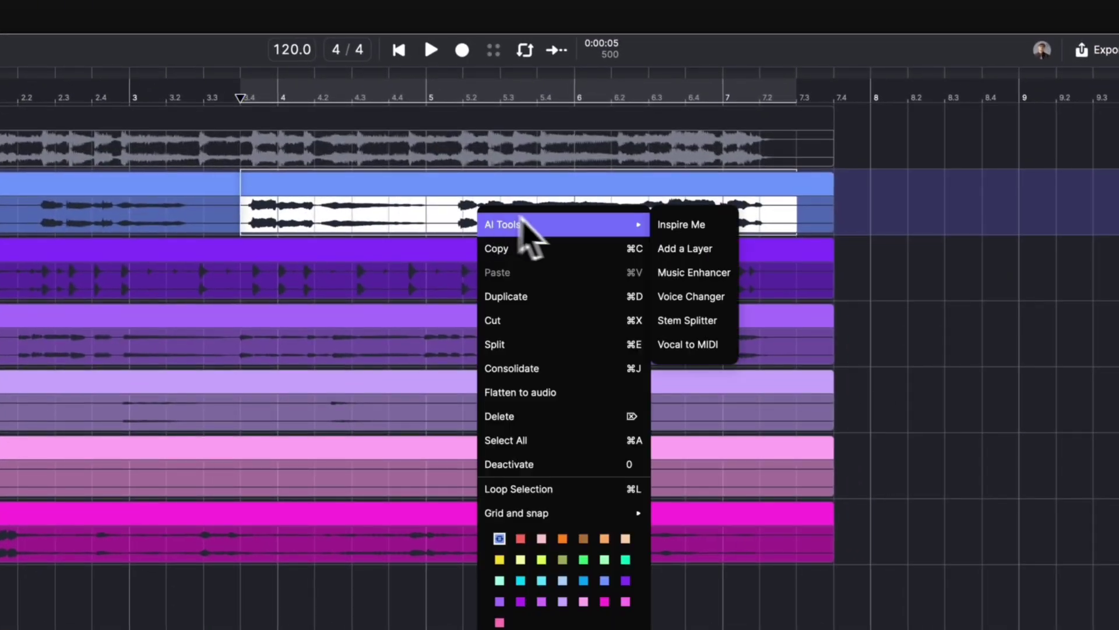
pyautogui.click(705, 298)
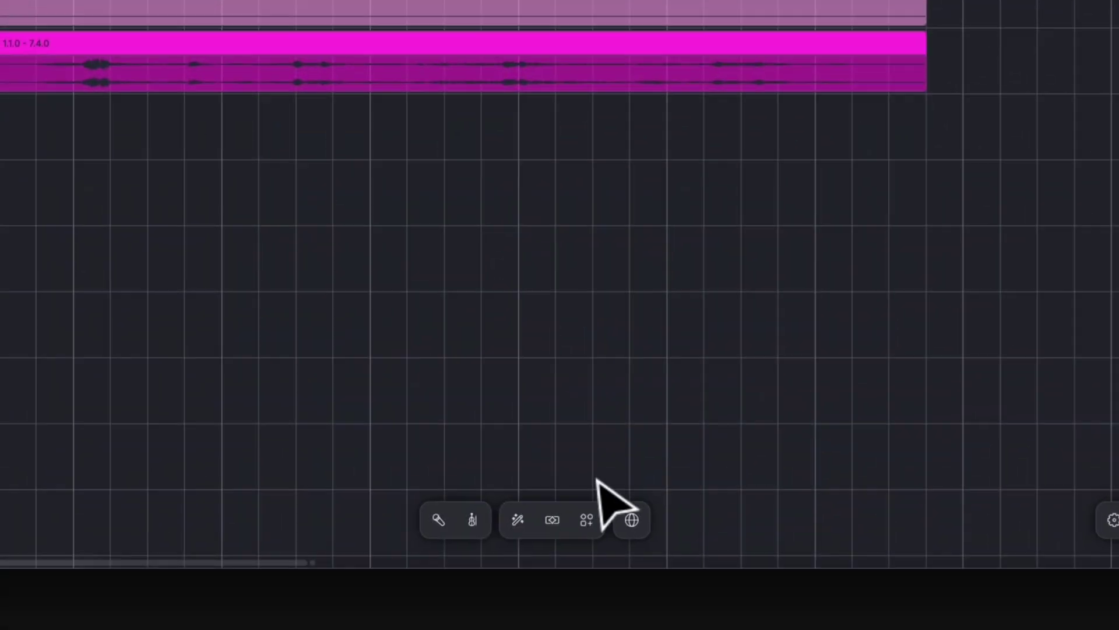
pyautogui.click(588, 520)
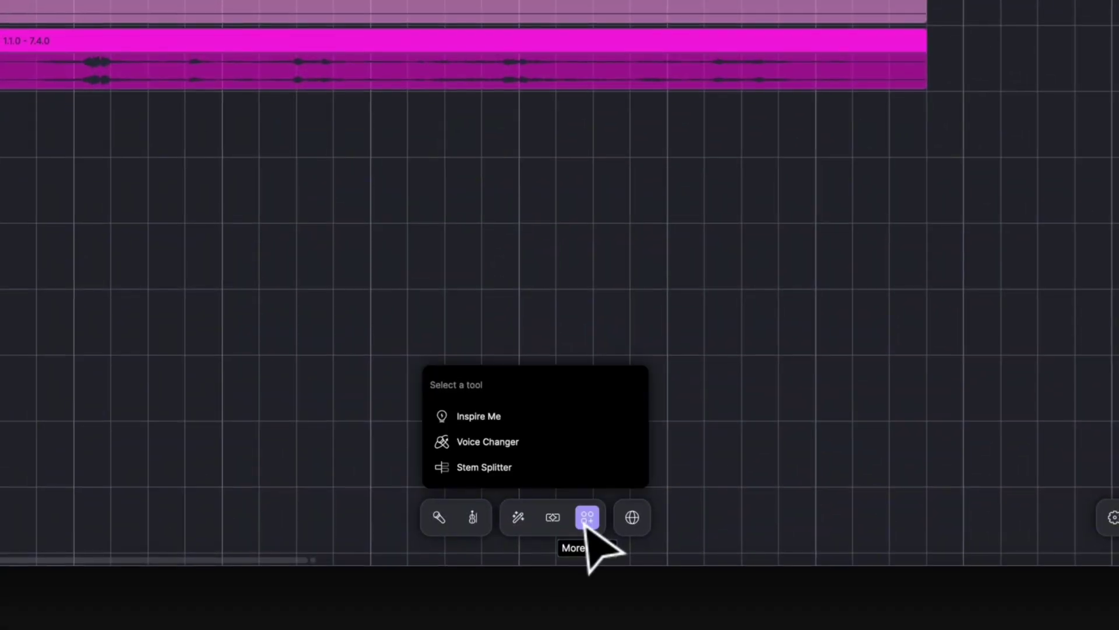
pyautogui.click(530, 469)
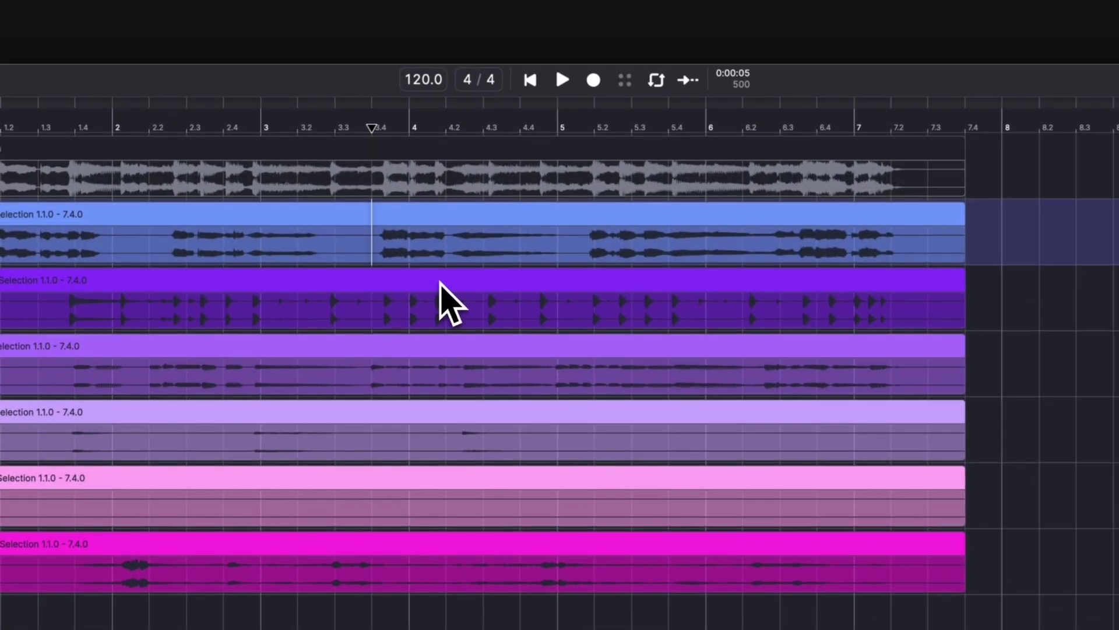
# - Convert the playhead-to-clip-end vocal into Jessica, Elirah, Ember Rose and Felix voices
pyautogui.moveTo(373, 250); pyautogui.dragTo(796, 201)
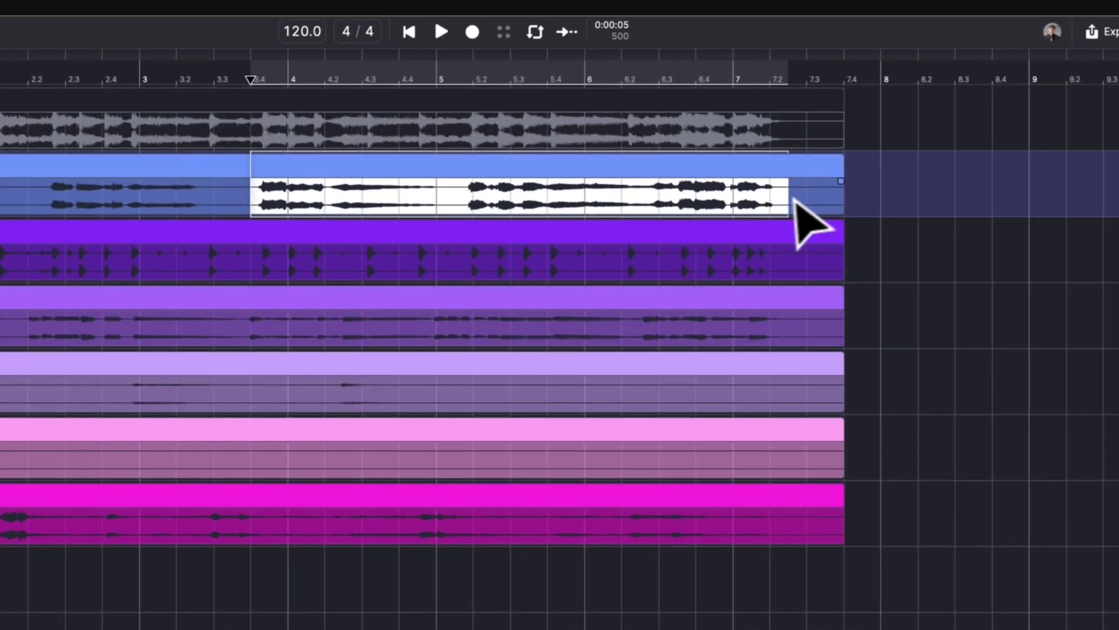
pyautogui.rightClick(425, 183)
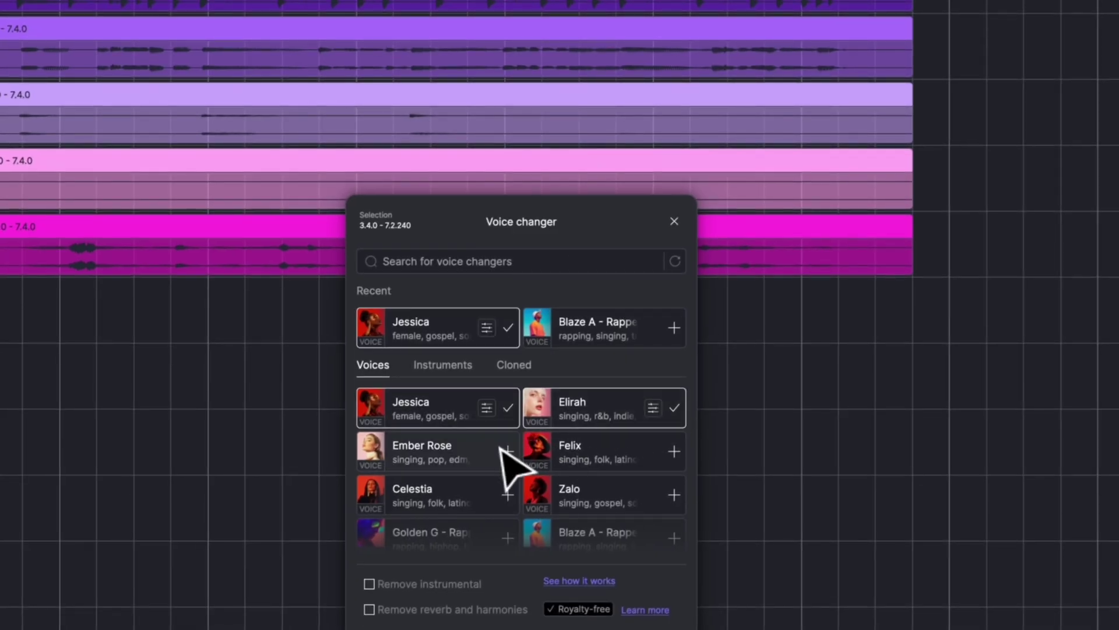
pyautogui.click(508, 451)
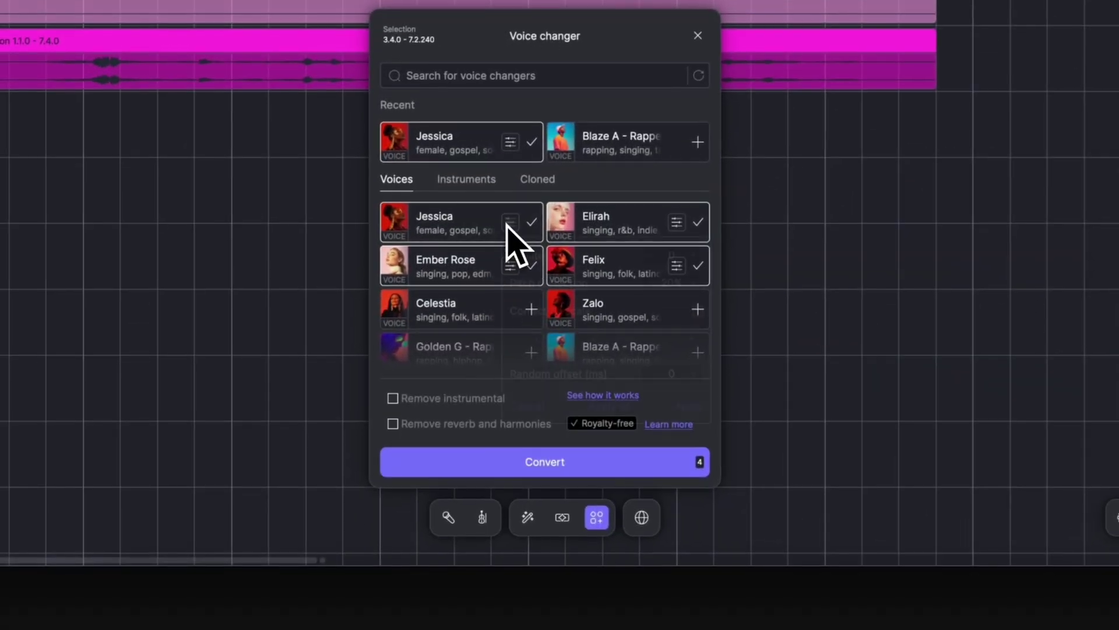
pyautogui.click(510, 222)
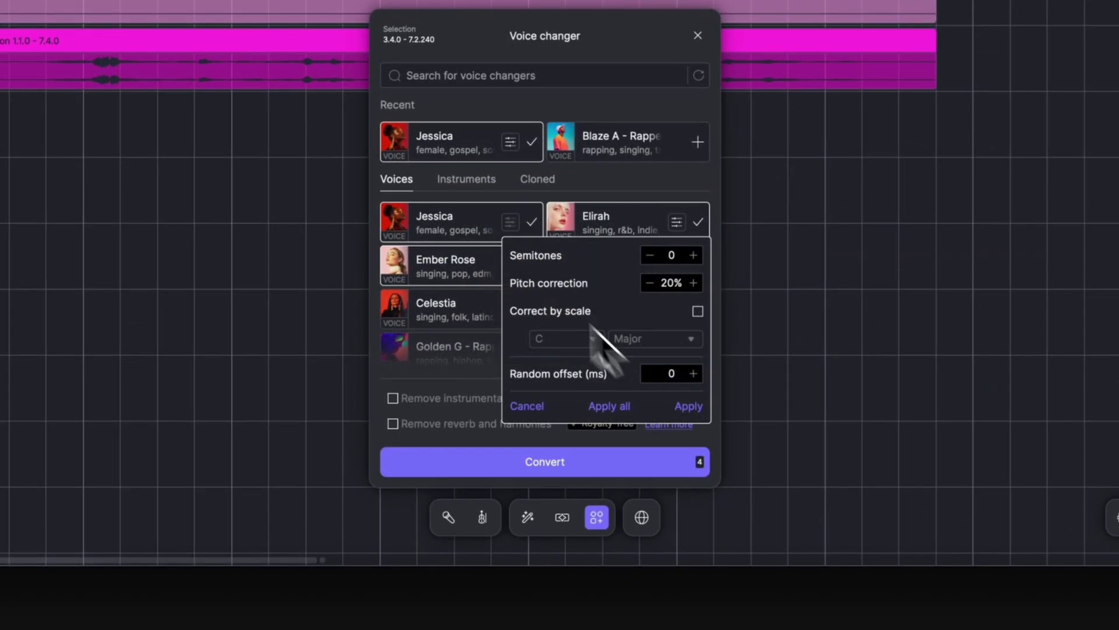
pyautogui.click(688, 407)
pyautogui.click(678, 461)
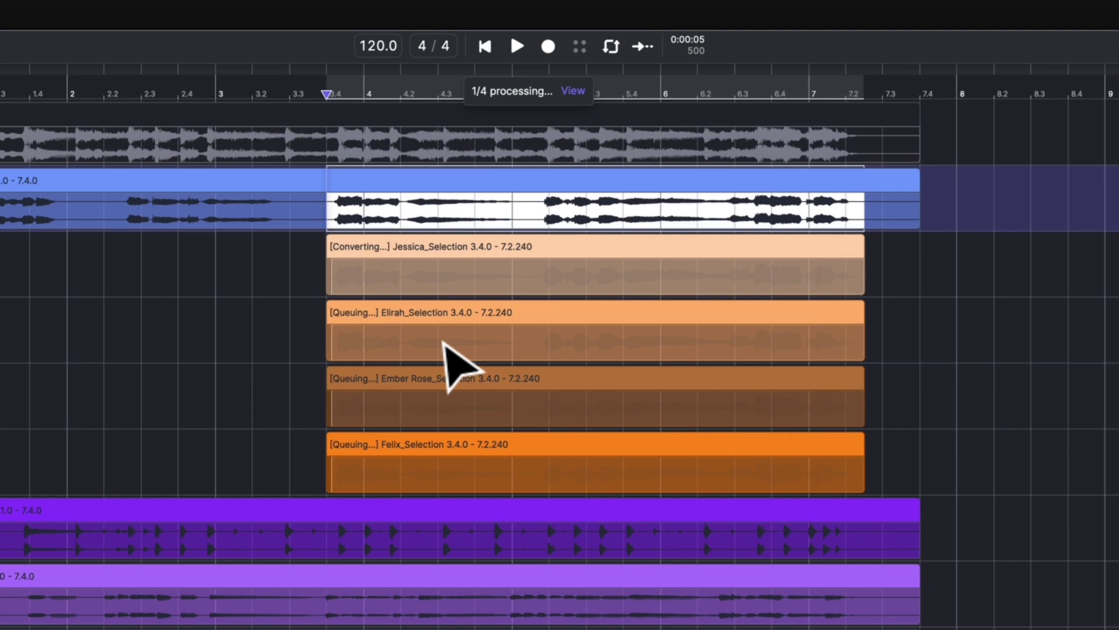
# - Reopen the Voice changer on the vocal section and browse the cloned voices
pyautogui.rightClick(508, 215)
pyautogui.click(709, 300)
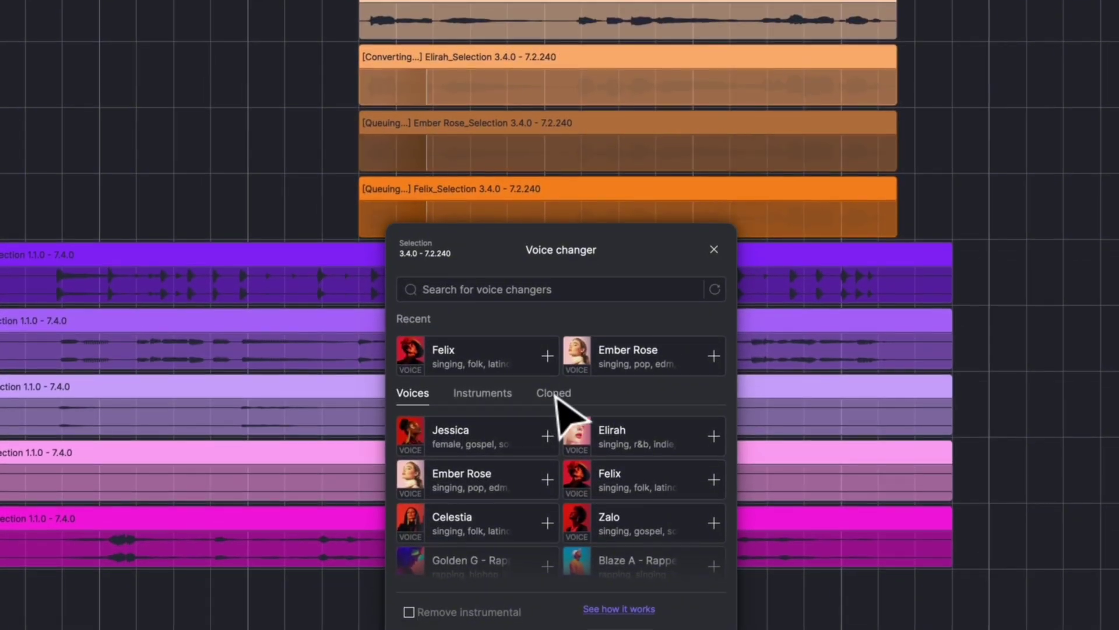
pyautogui.click(553, 401)
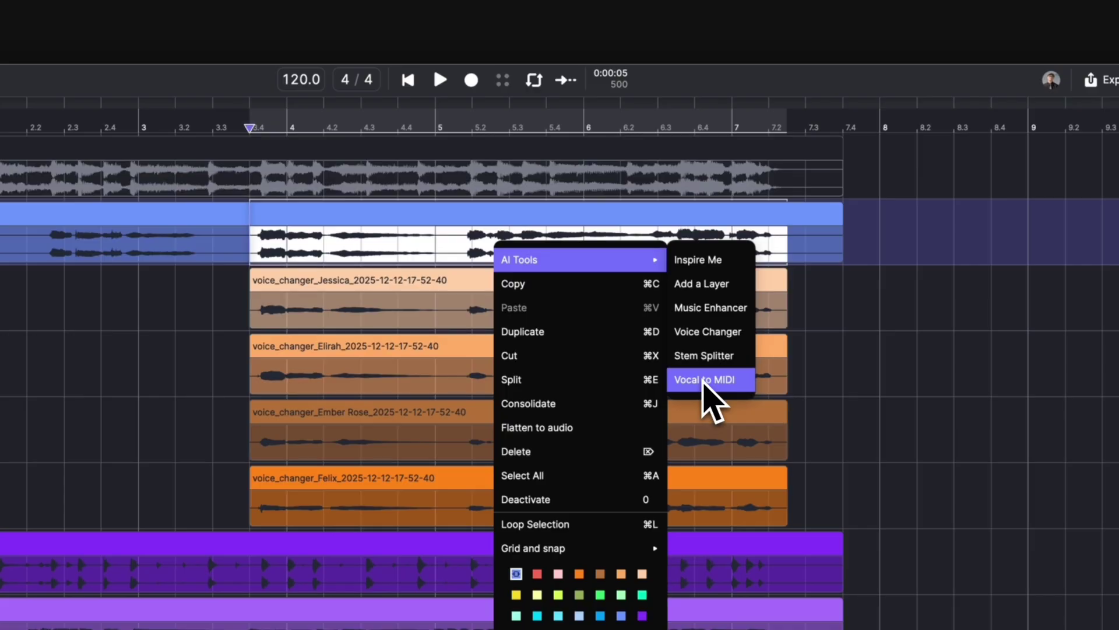
# - Open Vocal to MIDI for the selected vocal and keep English as its language
pyautogui.click(702, 385)
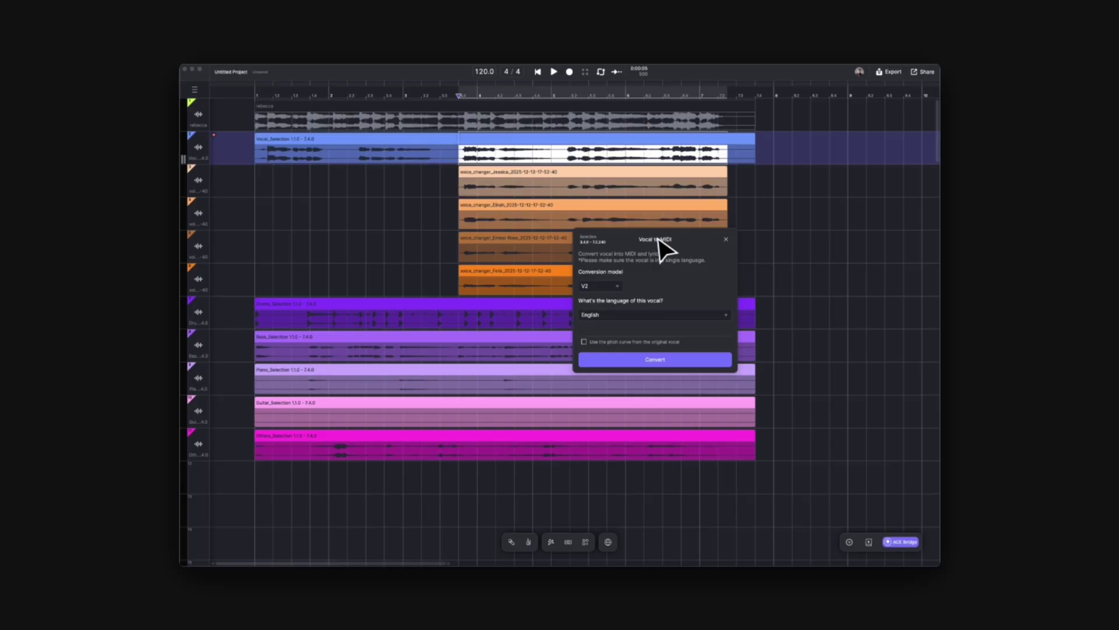
pyautogui.click(662, 310)
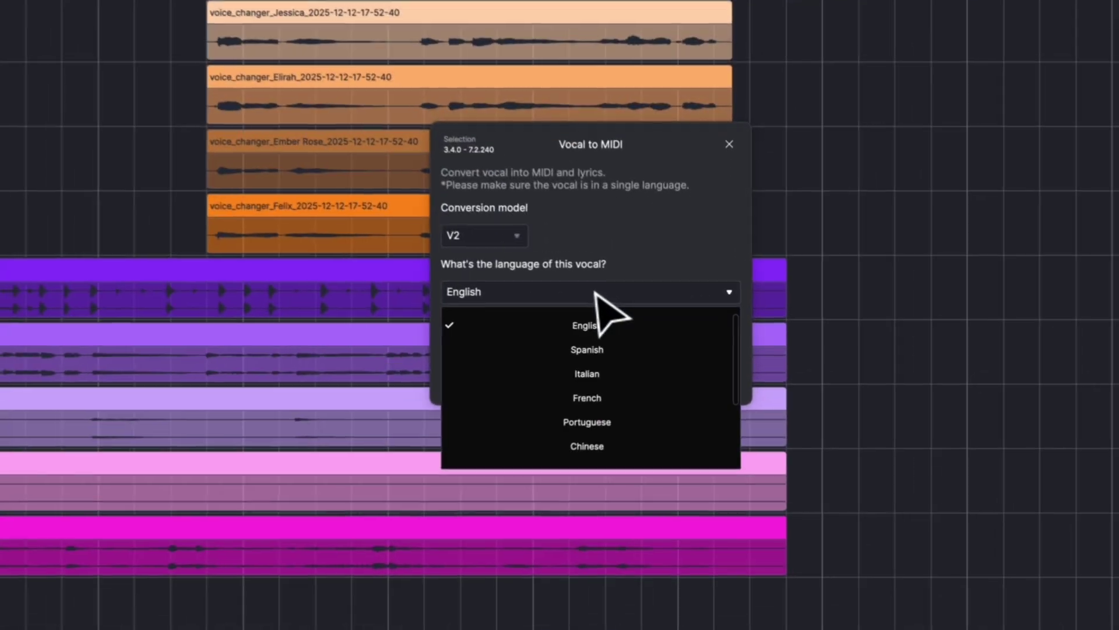
pyautogui.scroll(-3, 674, 365)
pyautogui.scroll(3, 674, 363)
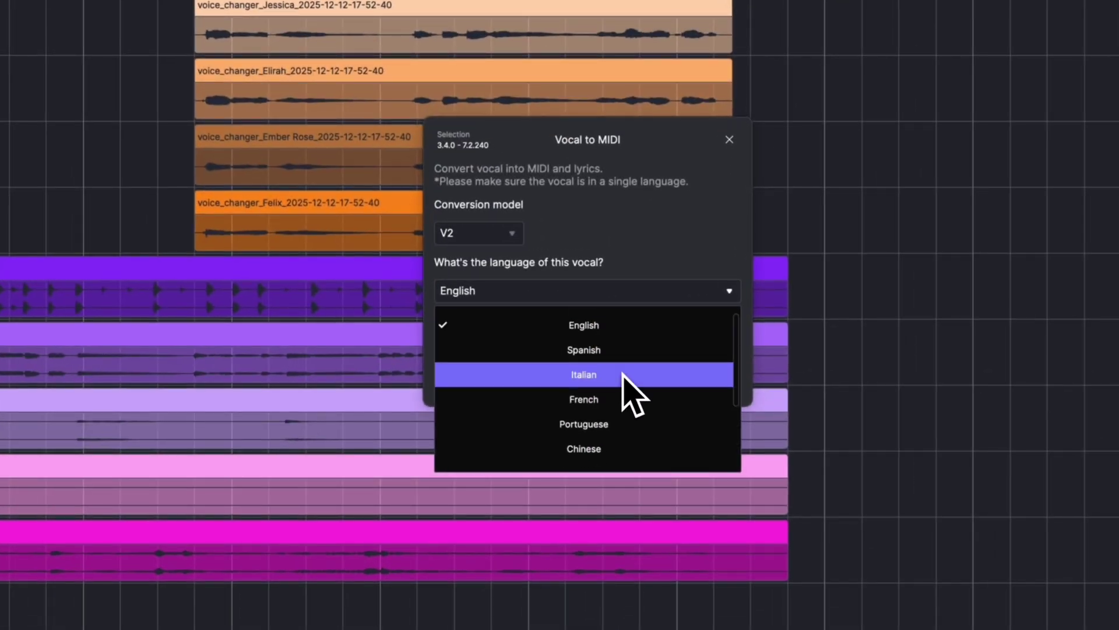
pyautogui.click(687, 298)
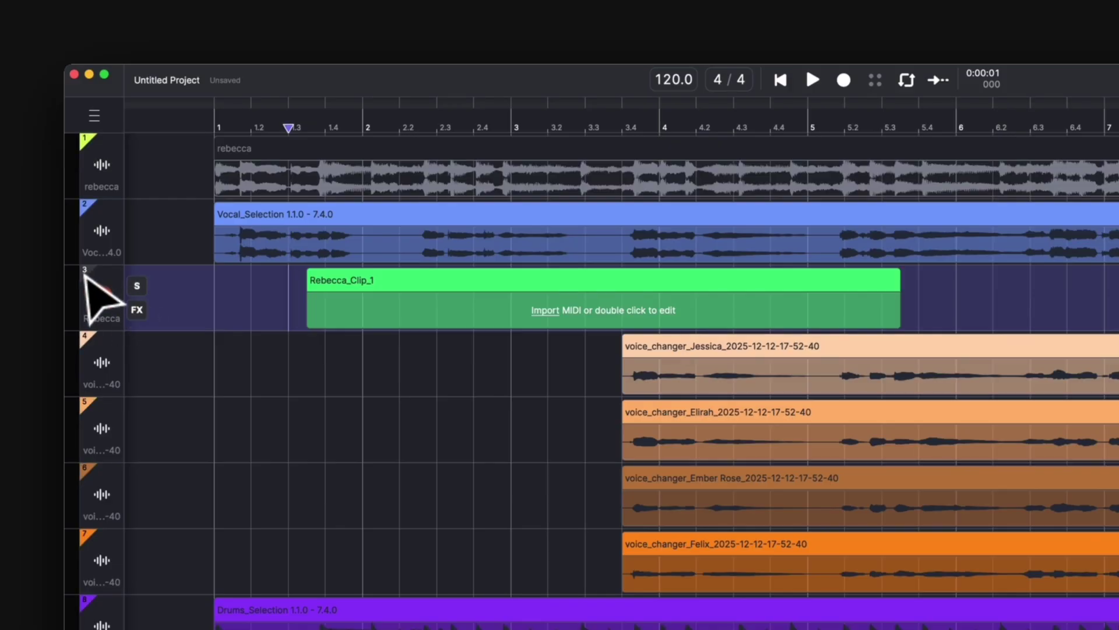
# - View the Rebecca track's Basic Effects in its FX panel, then close it
pyautogui.click(139, 311)
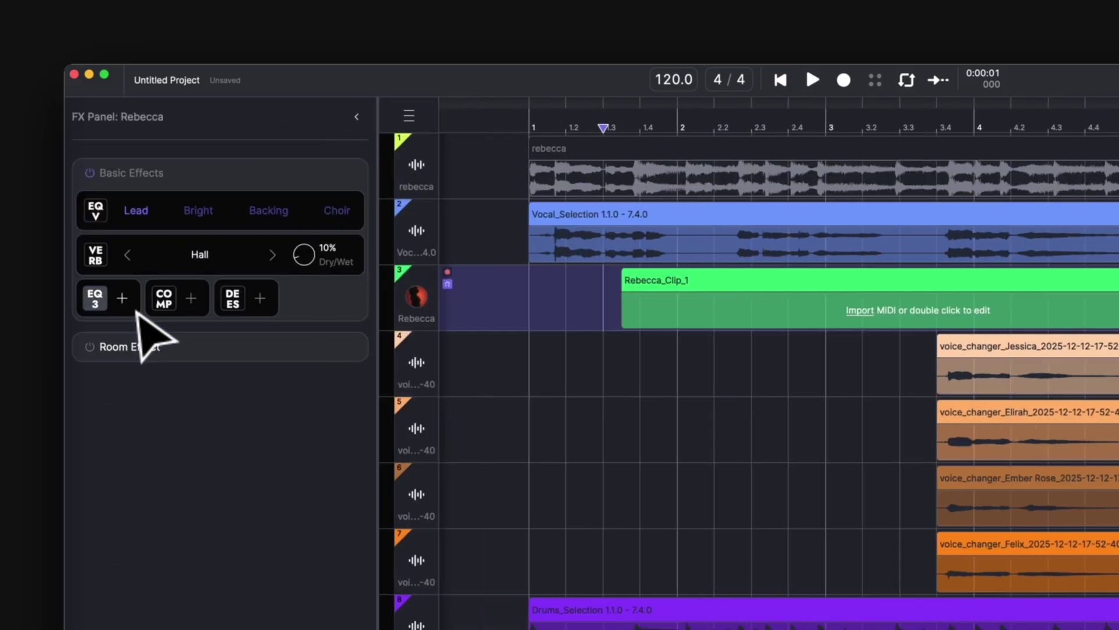
pyautogui.click(356, 117)
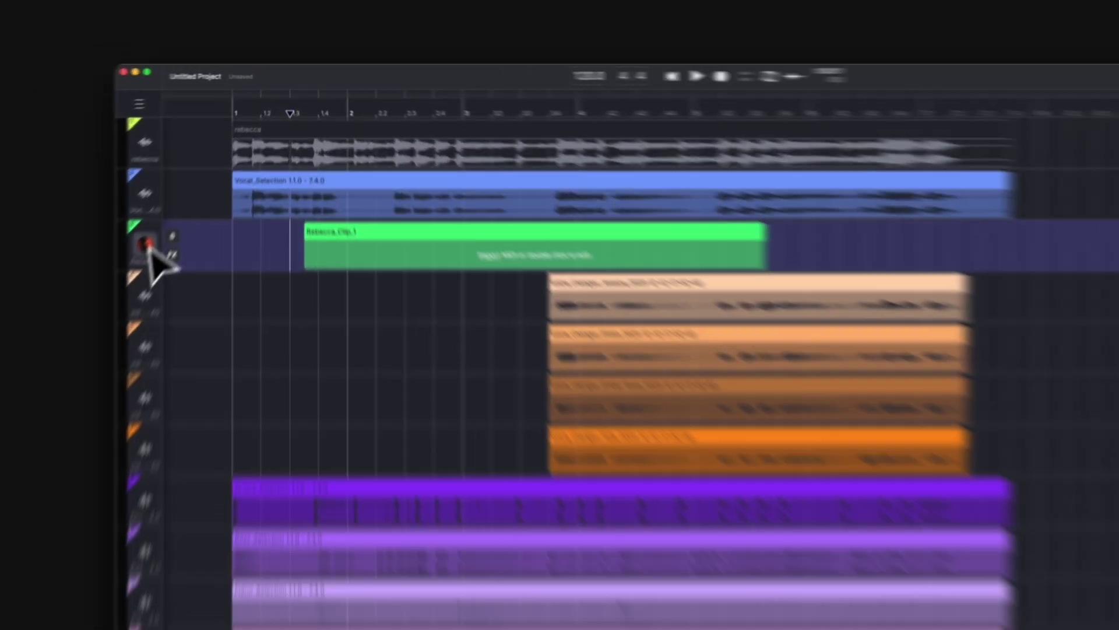
# - Switch the Rebecca track's singer to Elirah on Verse25, leaving choir mode off
pyautogui.click(200, 180)
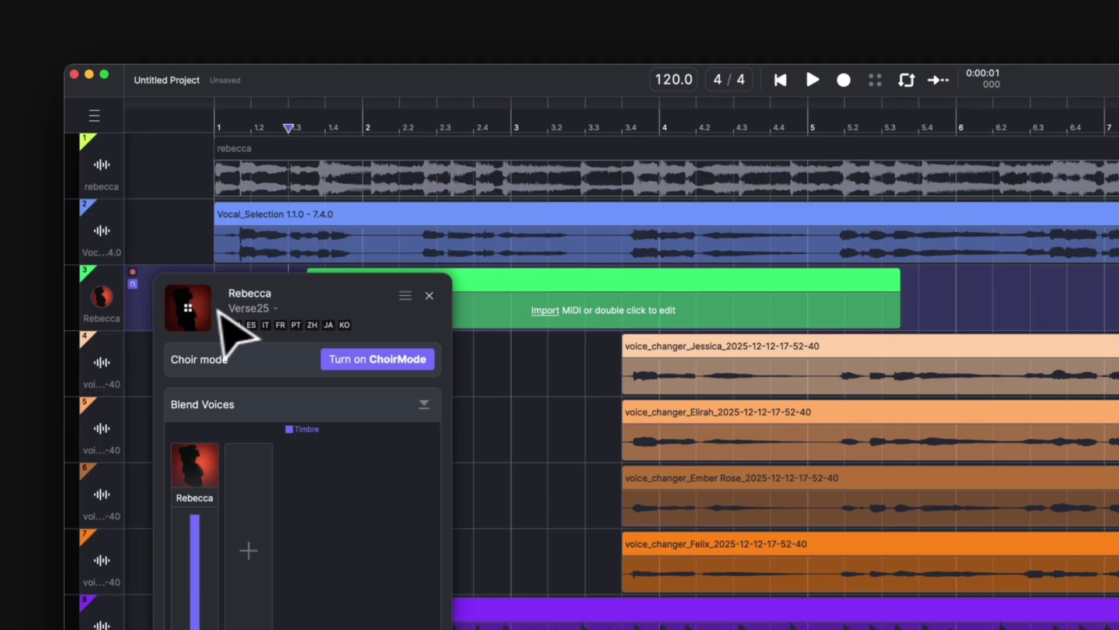
pyautogui.moveTo(188, 303)
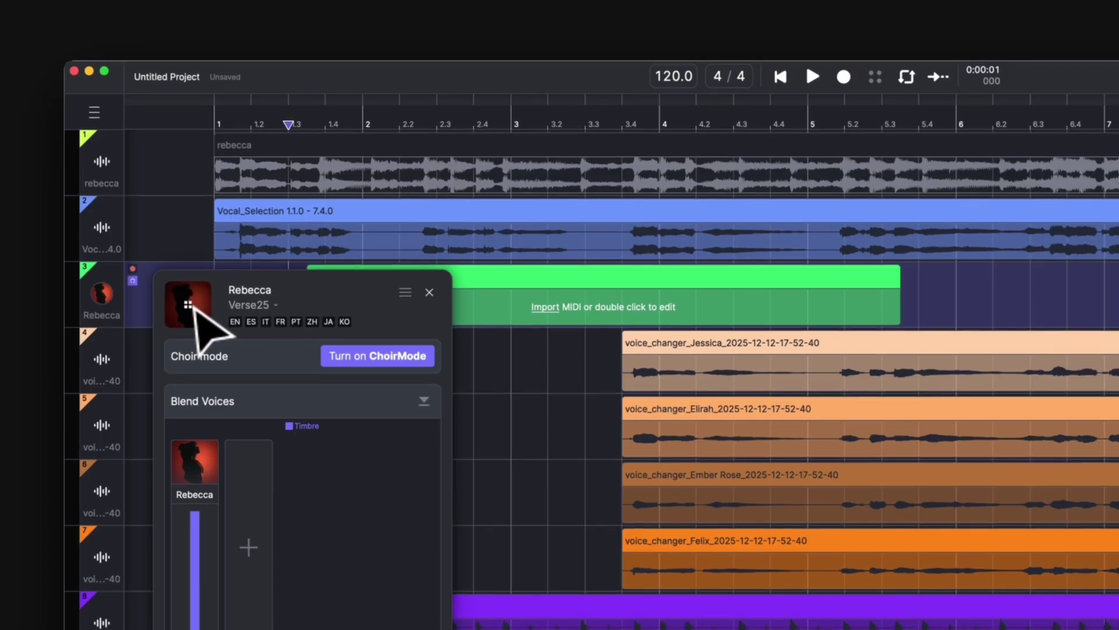
pyautogui.click(192, 315)
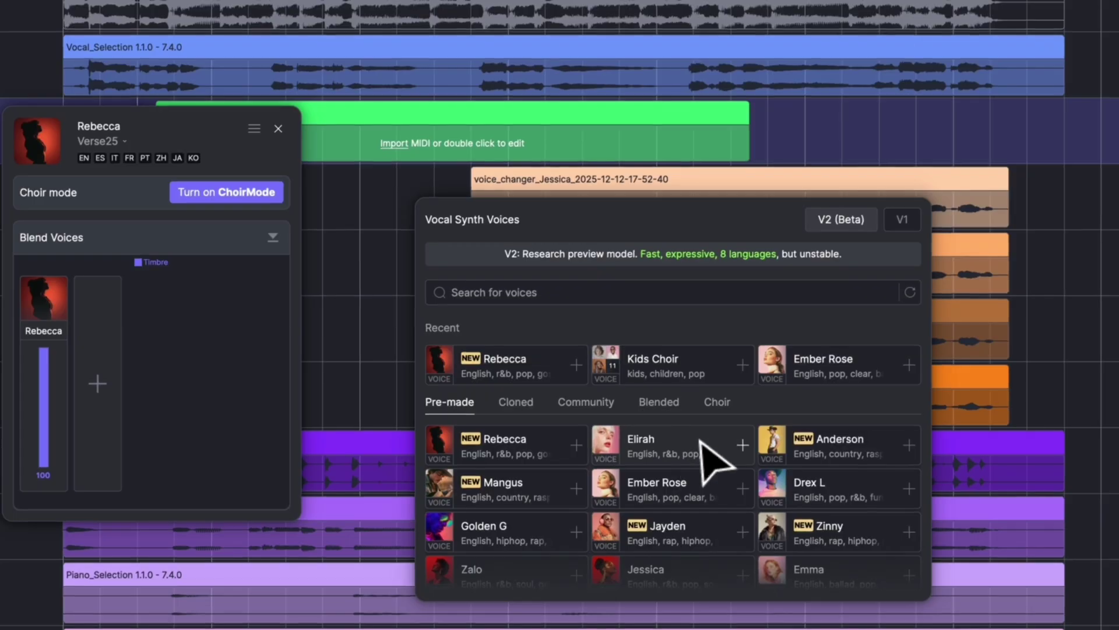
pyautogui.click(705, 442)
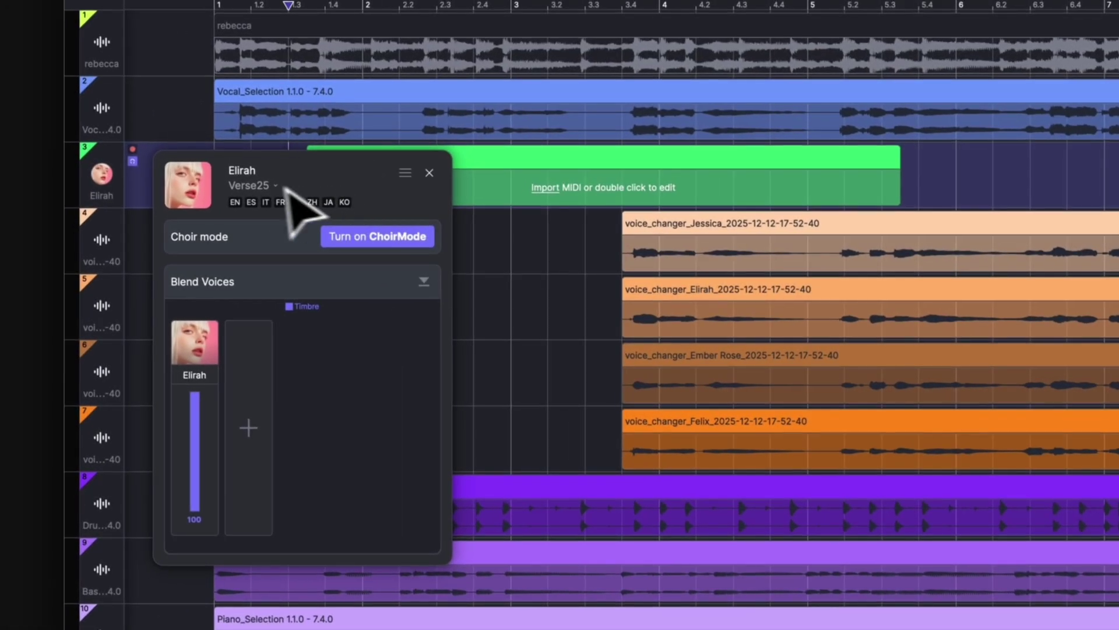
pyautogui.click(251, 184)
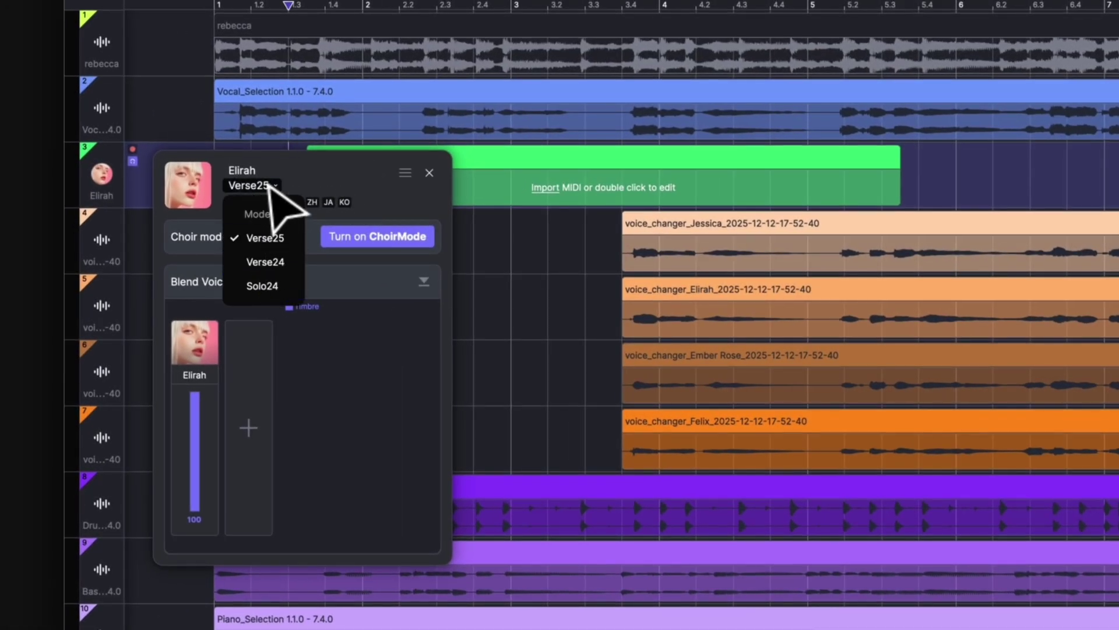
pyautogui.click(269, 184)
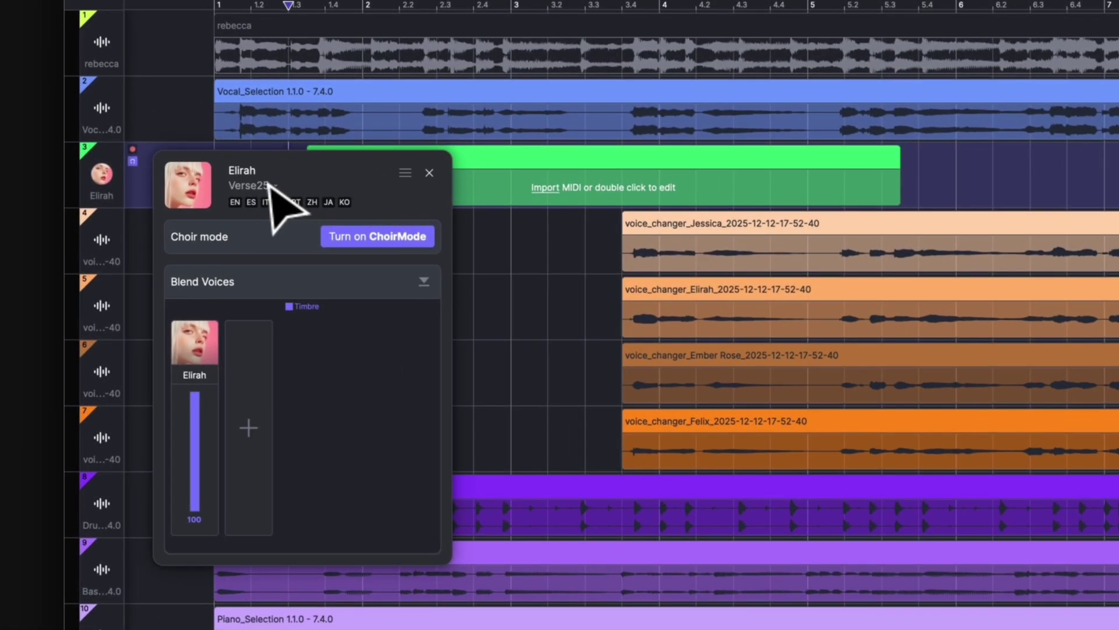
pyautogui.click(366, 238)
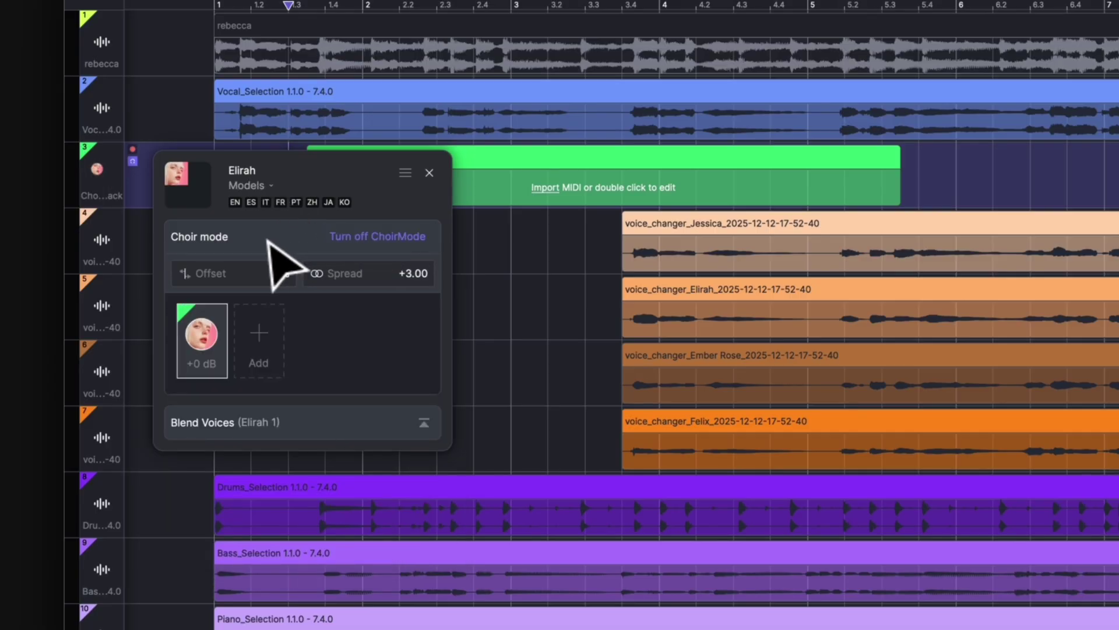
pyautogui.click(355, 237)
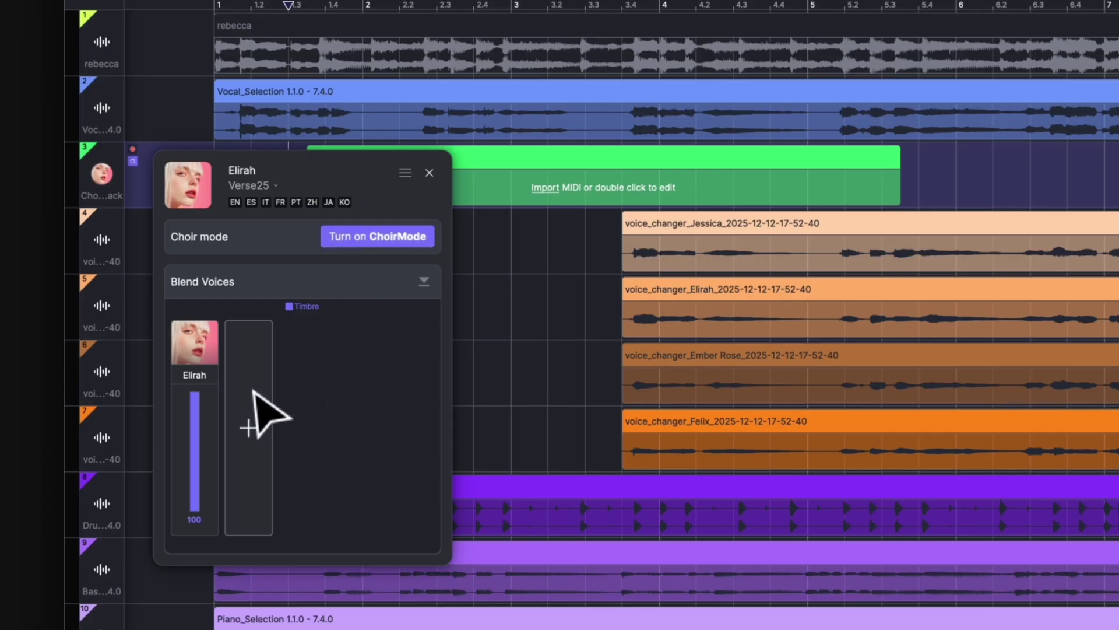
# - Add Anderson as a second blend voice, balancing Elirah 50 and Anderson 46
pyautogui.click(249, 419)
pyautogui.click(400, 430)
pyautogui.moveTo(253, 459); pyautogui.dragTo(253, 418)
pyautogui.moveTo(195, 389); pyautogui.dragTo(195, 411)
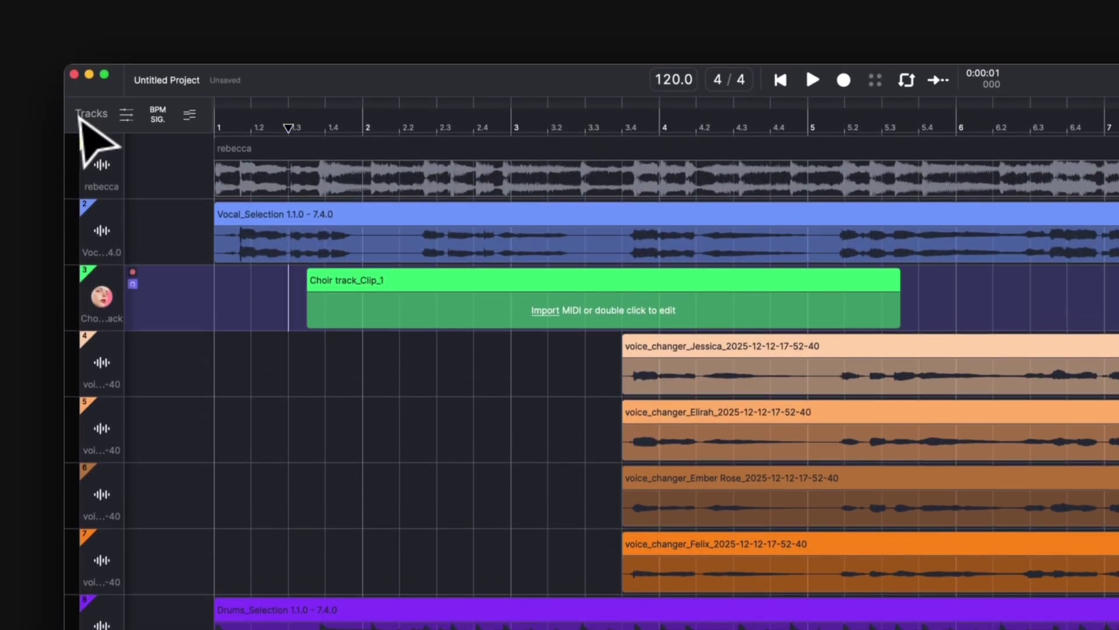
# - Show mixer, tempo and chord lanes, then ramp the tempo near bar 2 down to 88.50
pyautogui.click(127, 121)
pyautogui.click(160, 118)
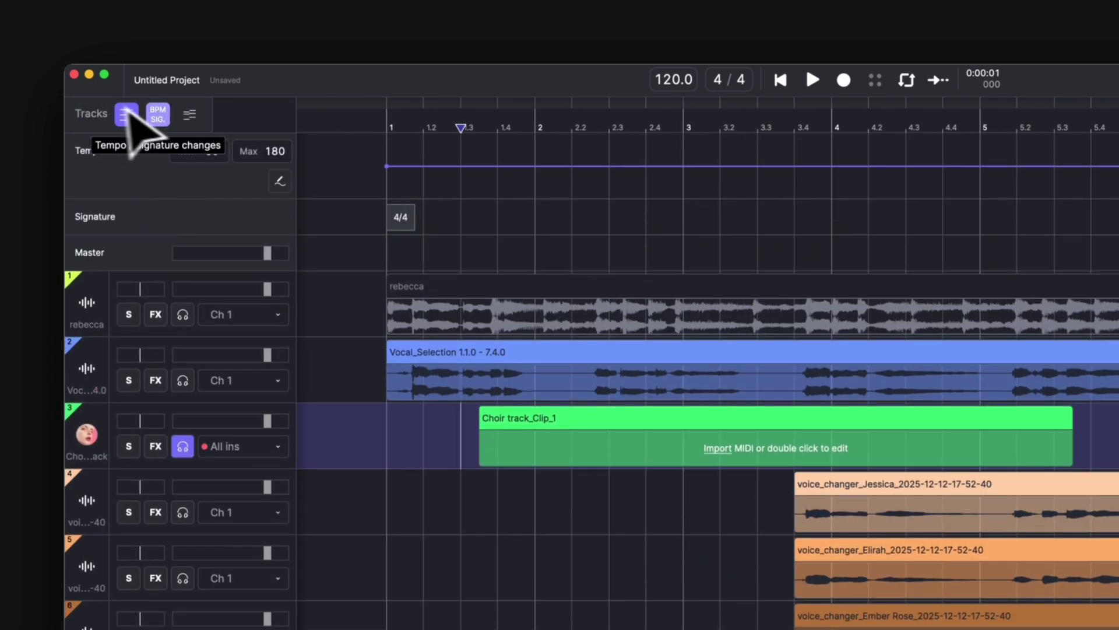
pyautogui.click(190, 115)
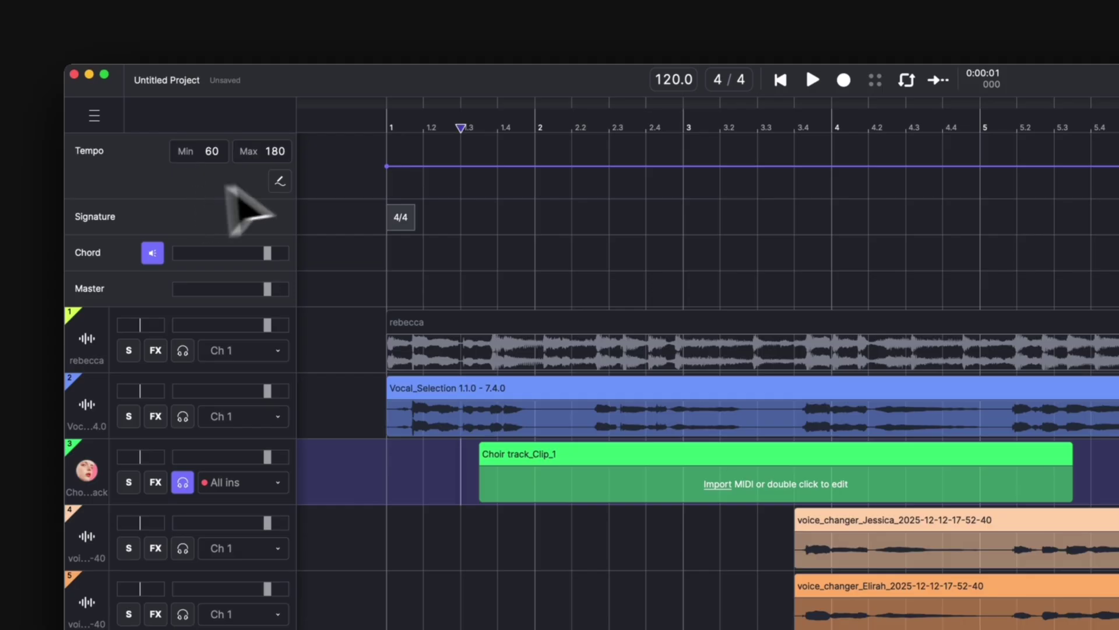
pyautogui.click(479, 166)
pyautogui.moveTo(531, 167); pyautogui.dragTo(561, 182)
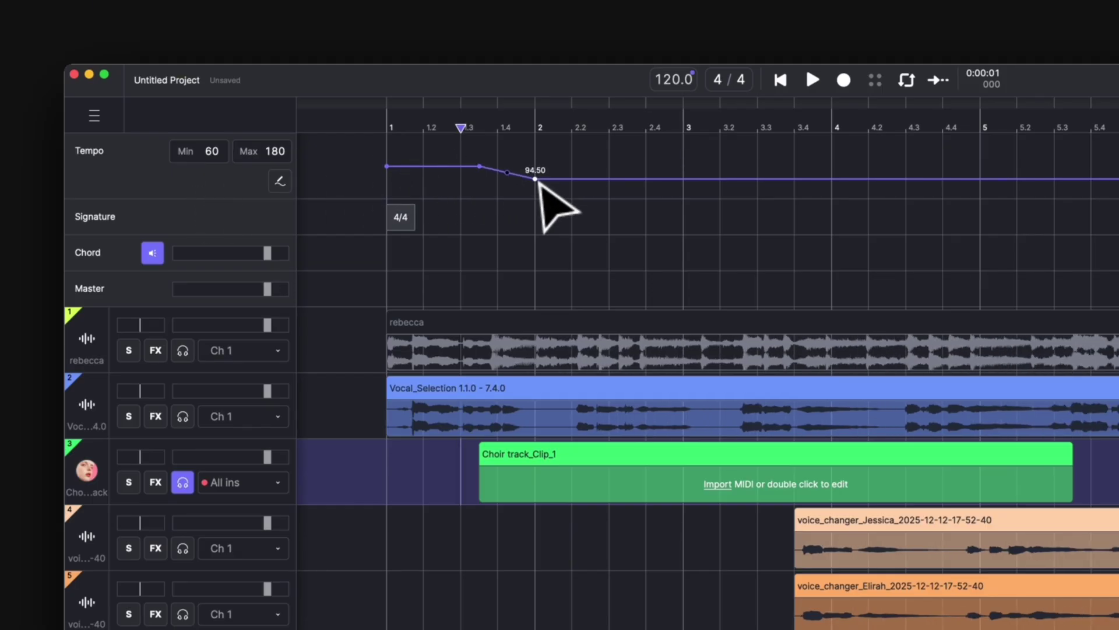